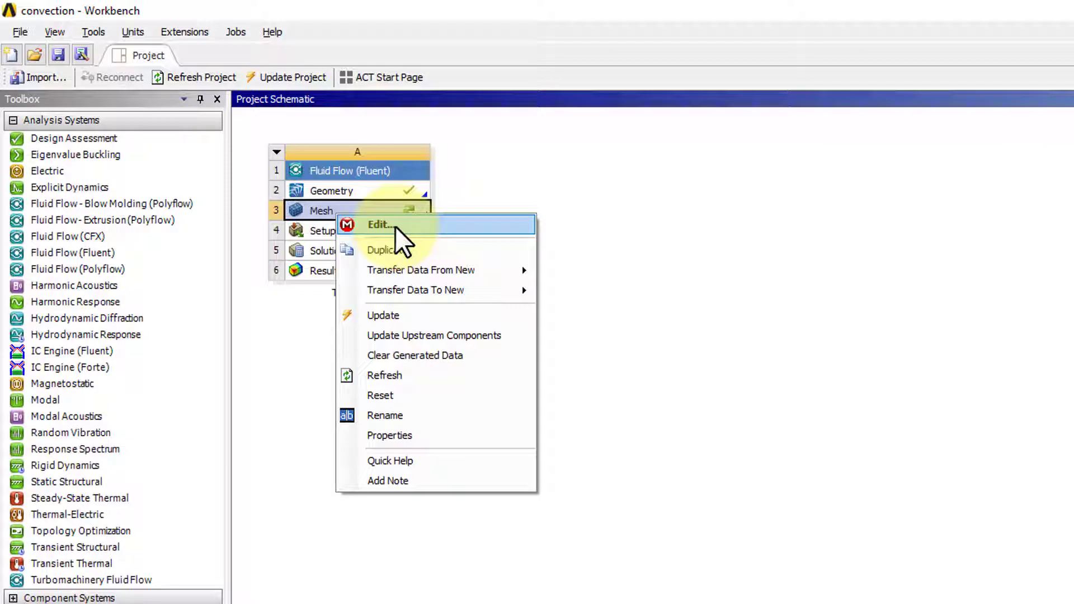
Step: Open the Fluid Flow system's mesh for editing and update the mesh with its default settings
{"action": "left_click", "coordinate": [395, 226]}
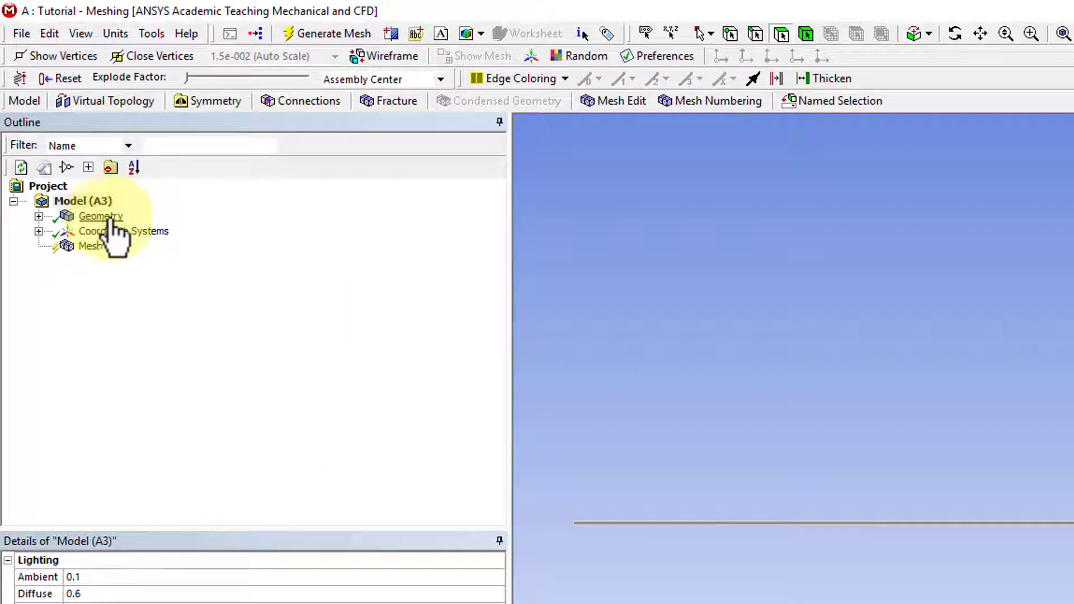
{"action": "left_click", "coordinate": [88, 247]}
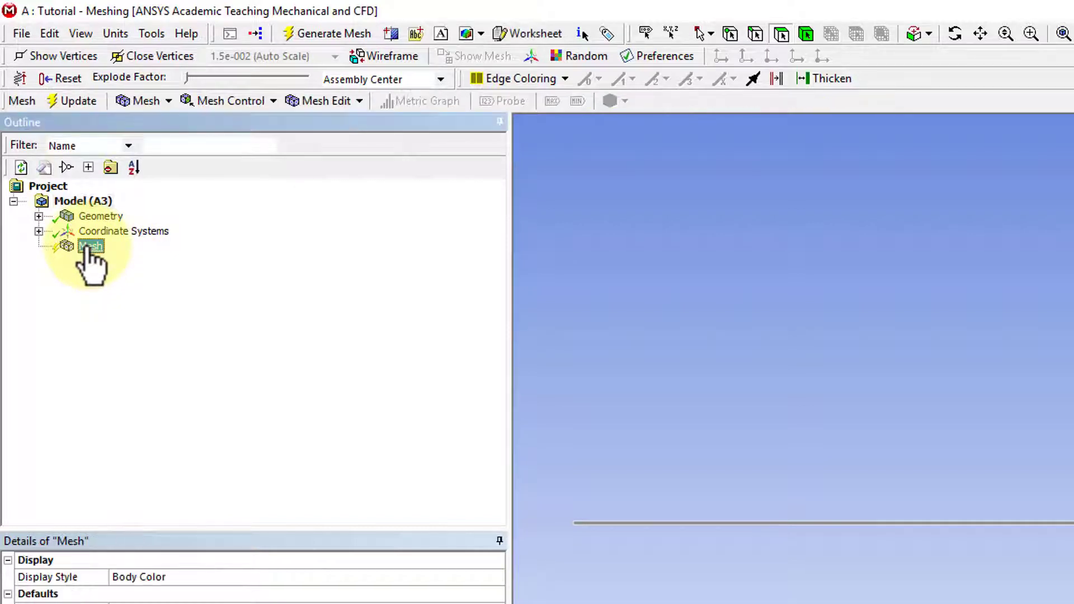
{"action": "left_click", "coordinate": [79, 102]}
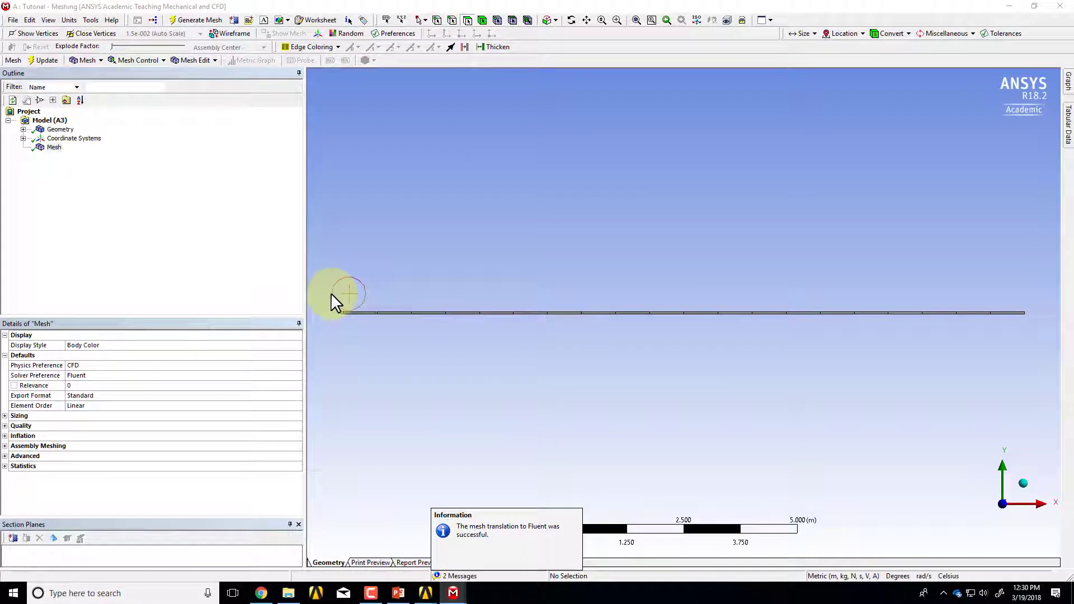
Step: Add a Sizing control to the mesh
{"action": "right_click_drag", "start_coordinate": [332, 294], "coordinate": [416, 333]}
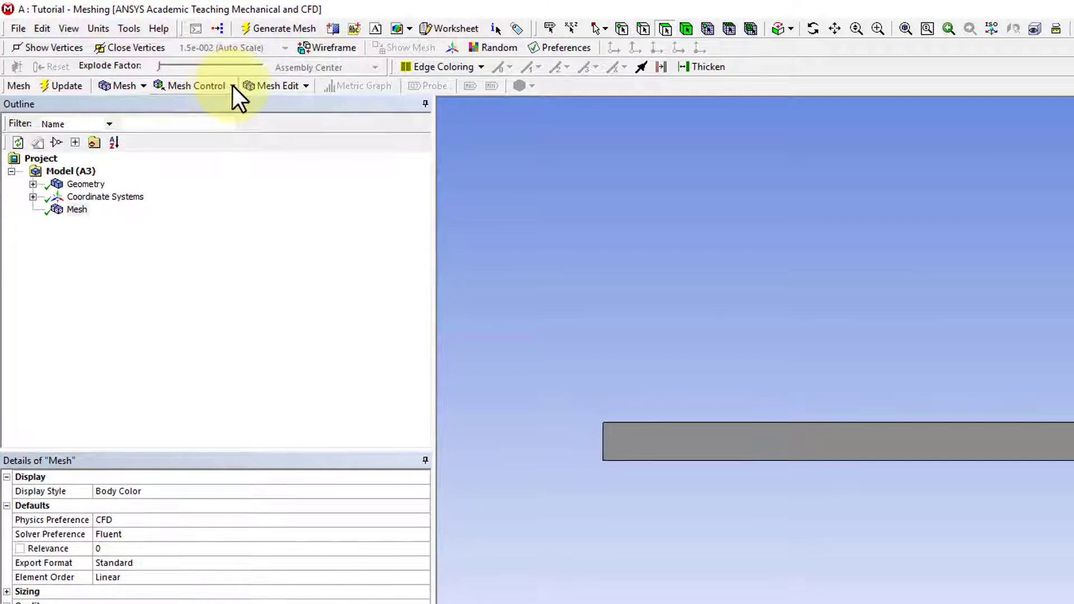
{"action": "left_click", "coordinate": [233, 86]}
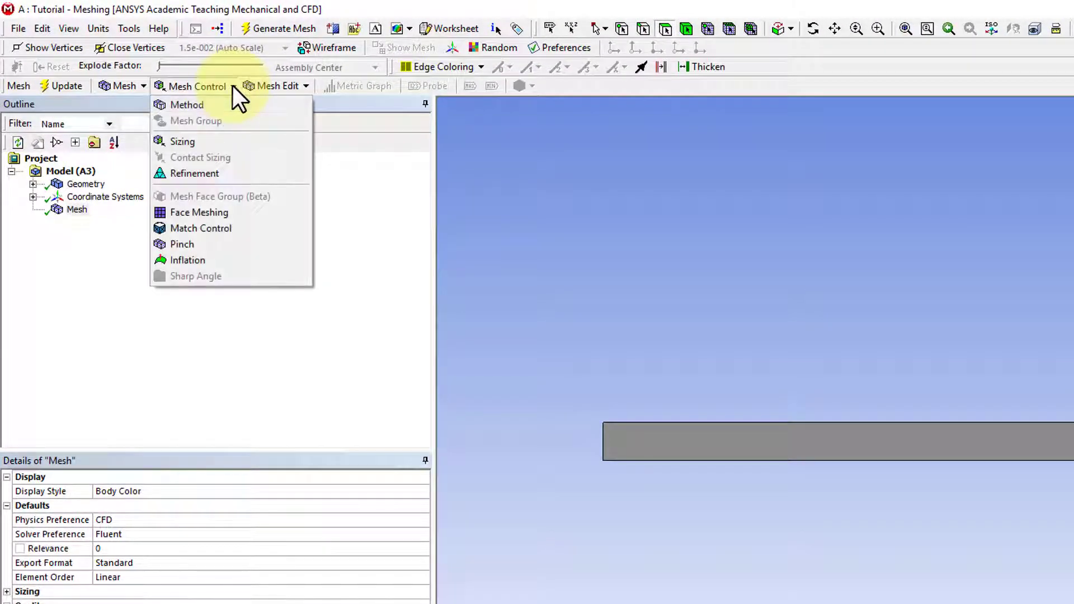
{"action": "left_click", "coordinate": [216, 141]}
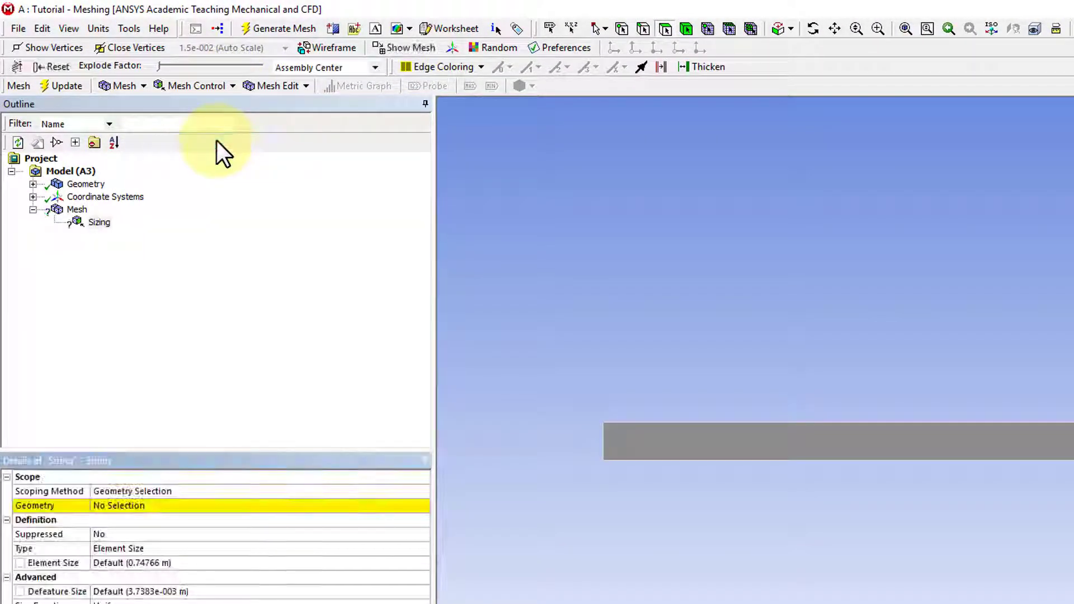
Step: Scope the sizing control to the four long horizontal edges, upper and lower, along both sections of the channel
{"action": "left_click", "coordinate": [642, 29]}
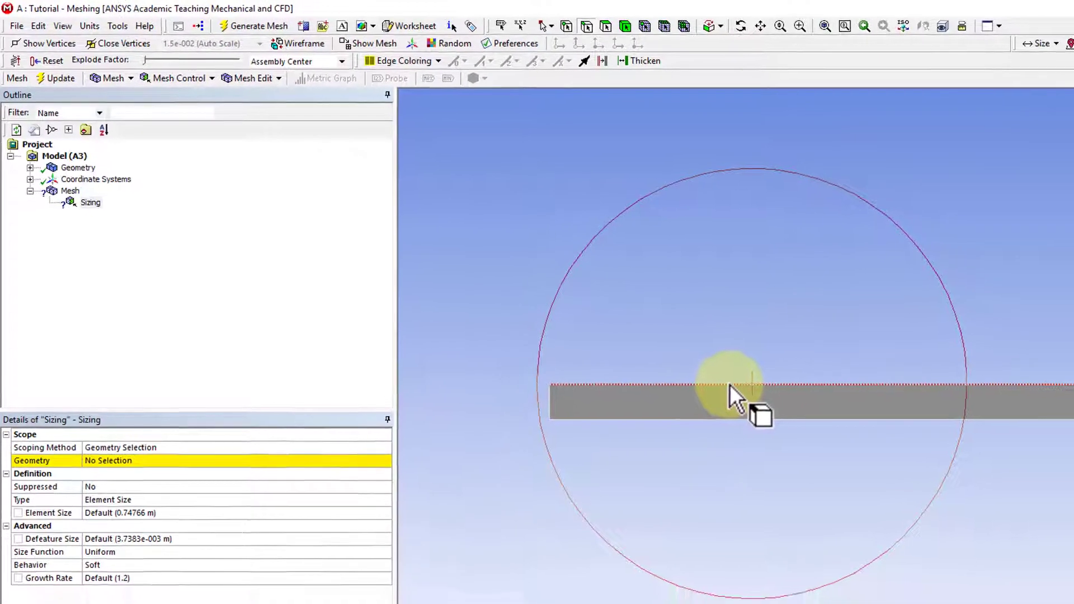
{"action": "left_click", "coordinate": [729, 386]}
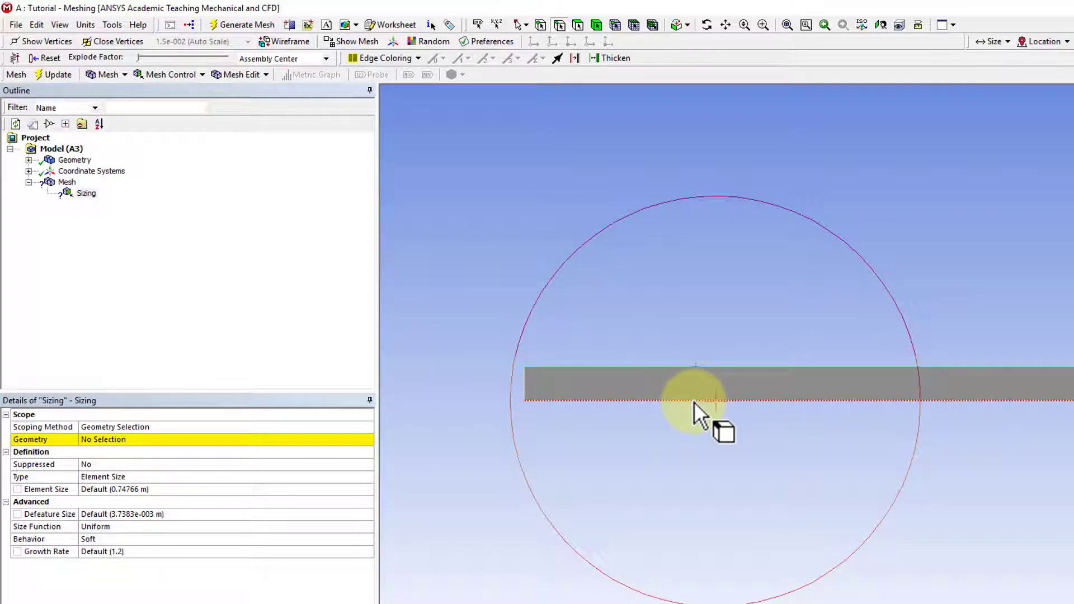
{"action": "left_click", "coordinate": [693, 401], "text": "ctrl"}
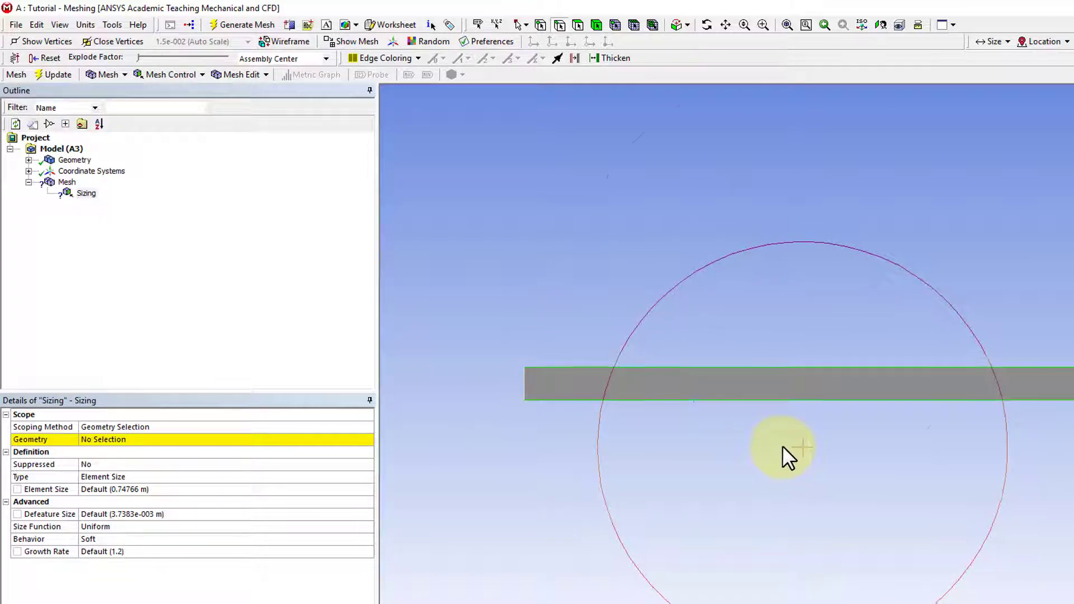
{"action": "left_click", "coordinate": [785, 24]}
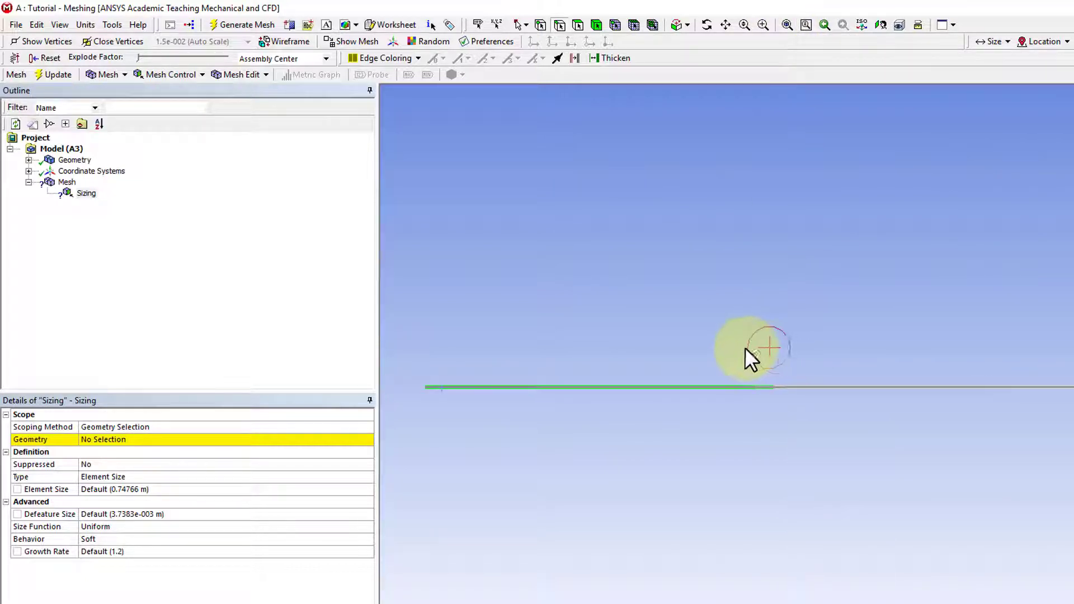
{"action": "left_click_drag", "start_coordinate": [730, 349], "coordinate": [961, 446]}
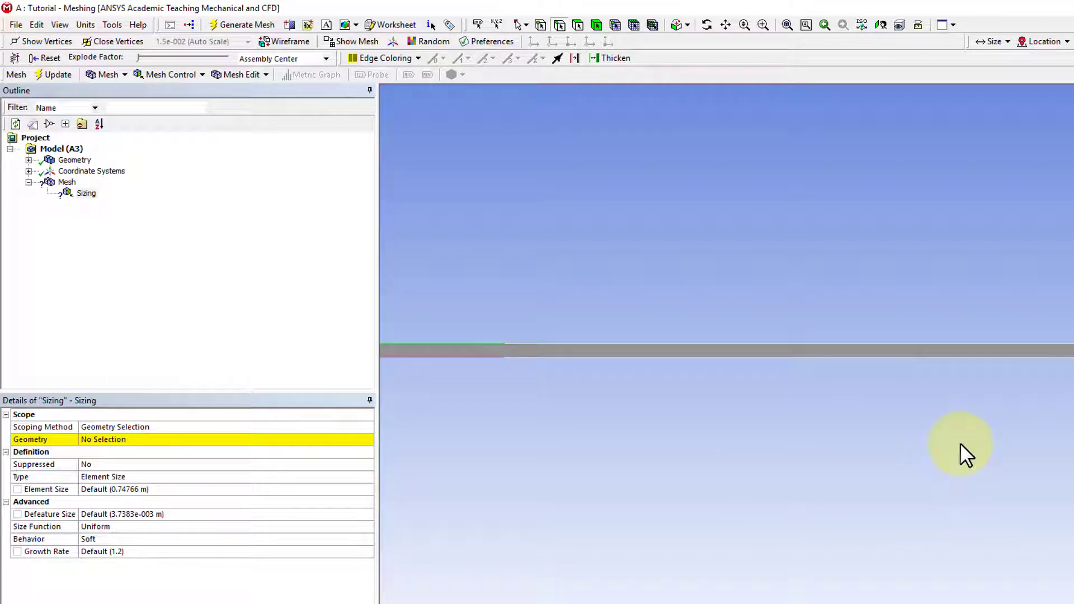
{"action": "left_click", "coordinate": [625, 344]}
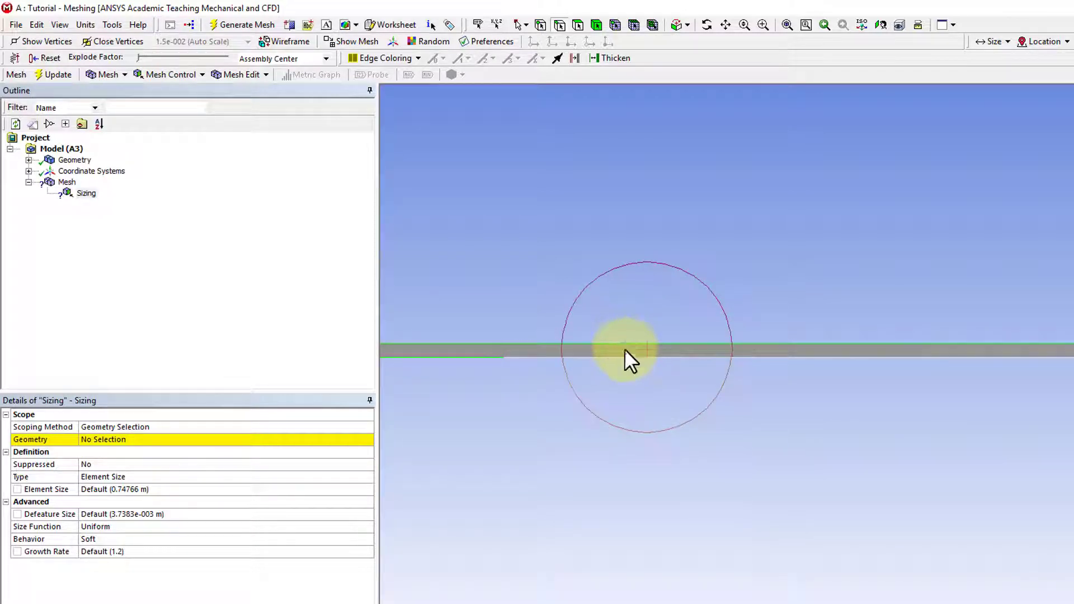
{"action": "left_click", "coordinate": [625, 358], "text": "ctrl"}
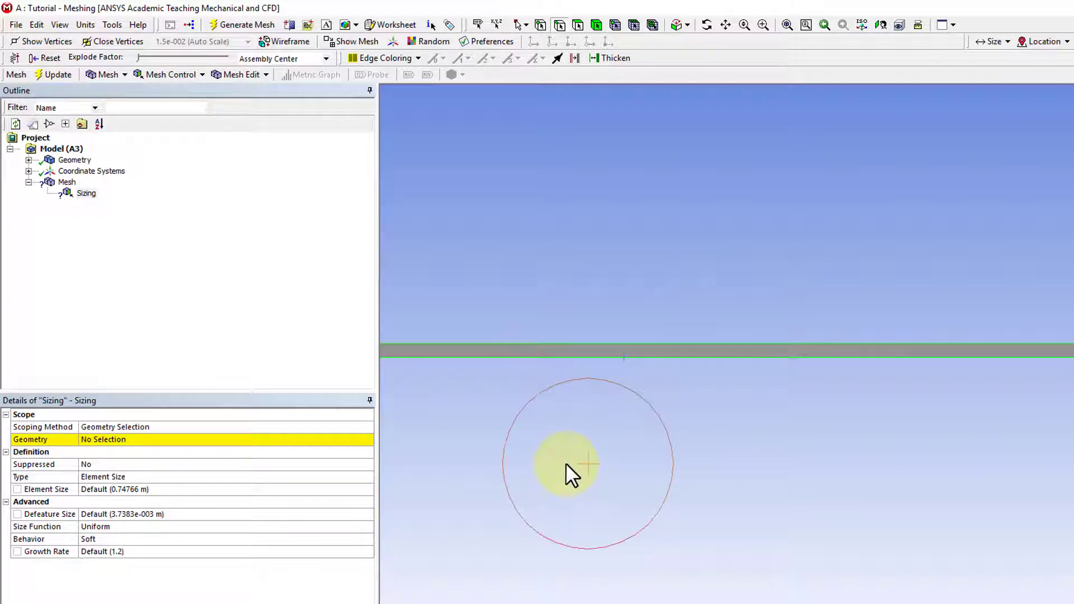
{"action": "left_click", "coordinate": [218, 413]}
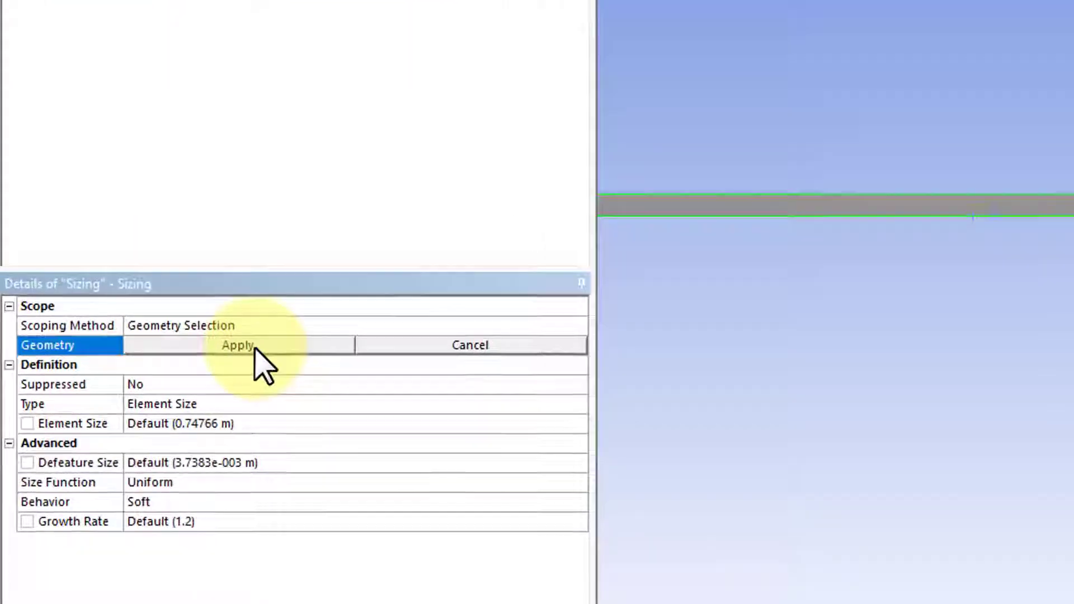
{"action": "left_click", "coordinate": [258, 344]}
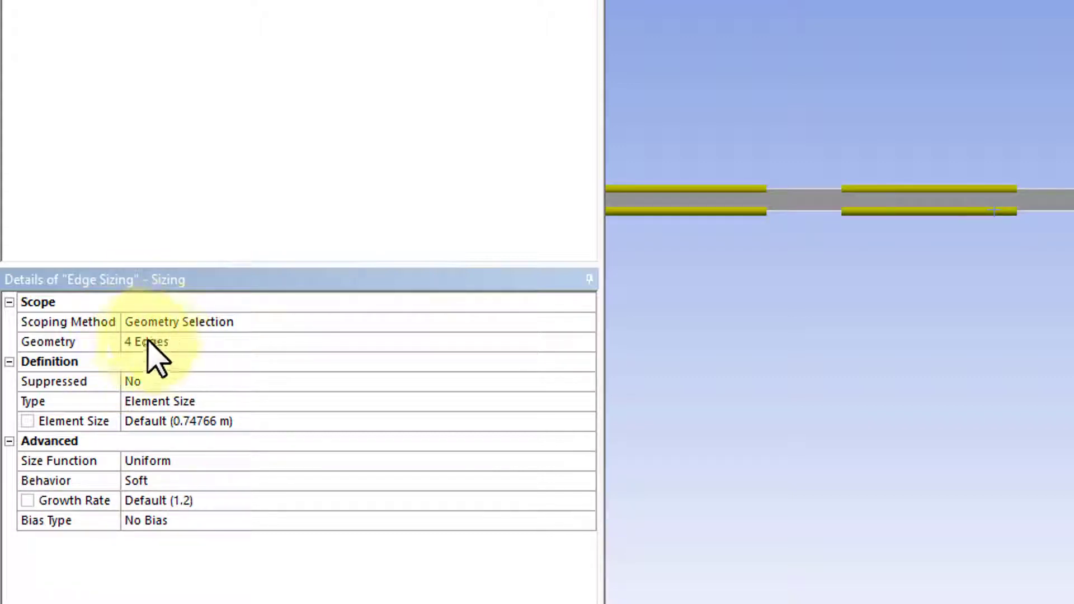
Step: Set the edge sizing's element size to 0.05 m and check the active unit system
{"action": "left_click", "coordinate": [192, 423]}
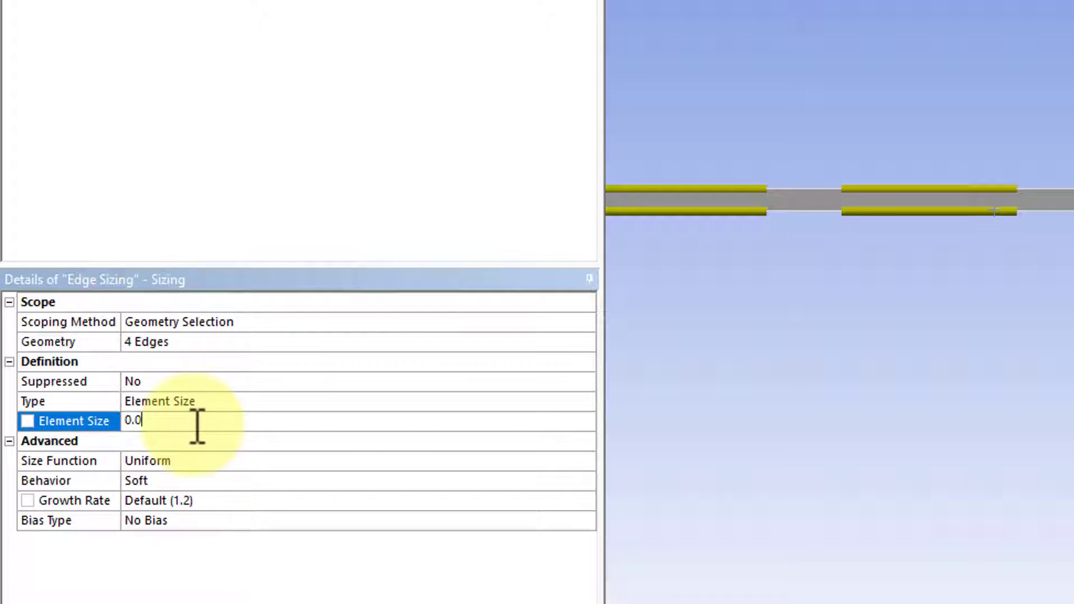
{"action": "type", "text": "0.05"}
{"action": "key", "text": "Return"}
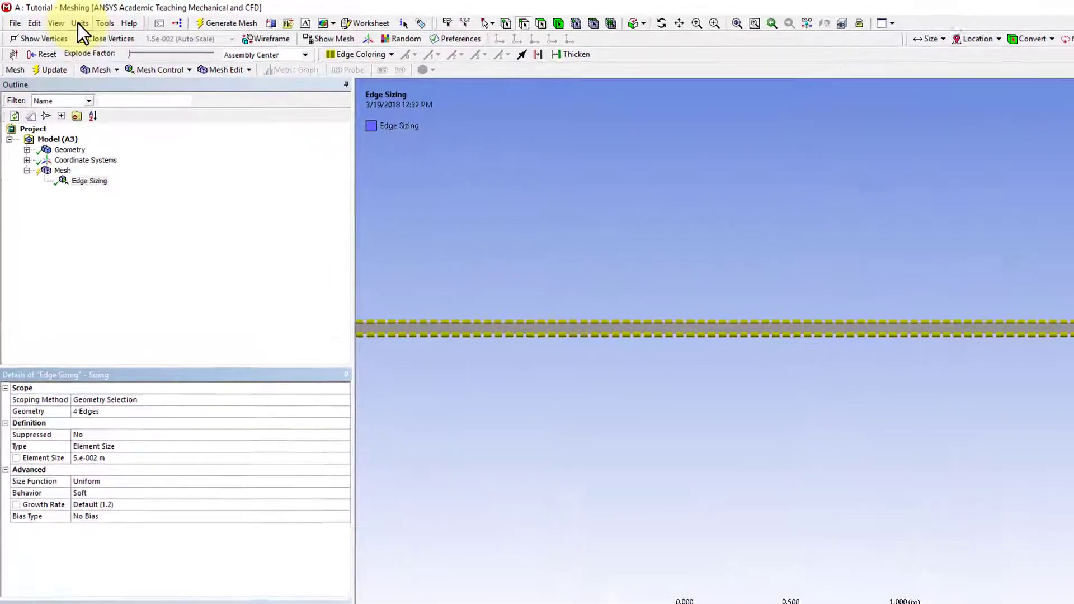
{"action": "left_click", "coordinate": [79, 24]}
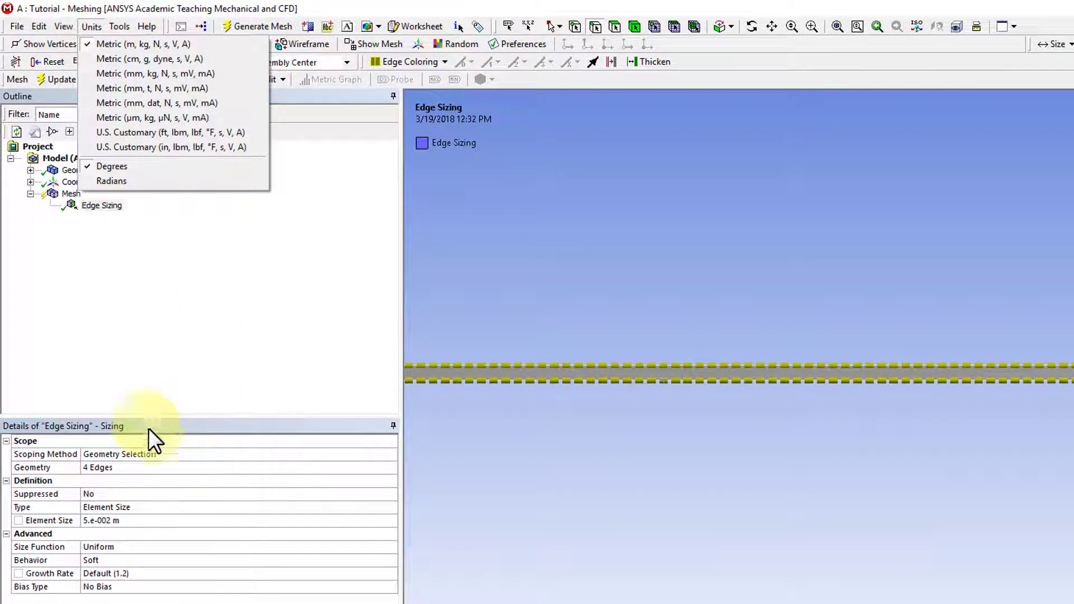
{"action": "left_click", "coordinate": [115, 523]}
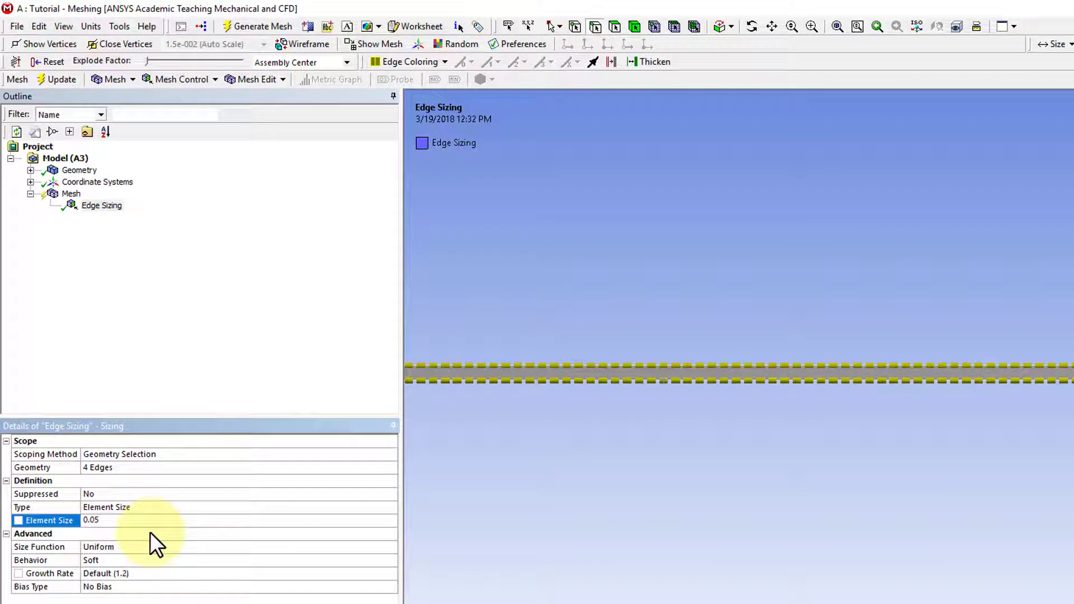
{"action": "left_click", "coordinate": [126, 531]}
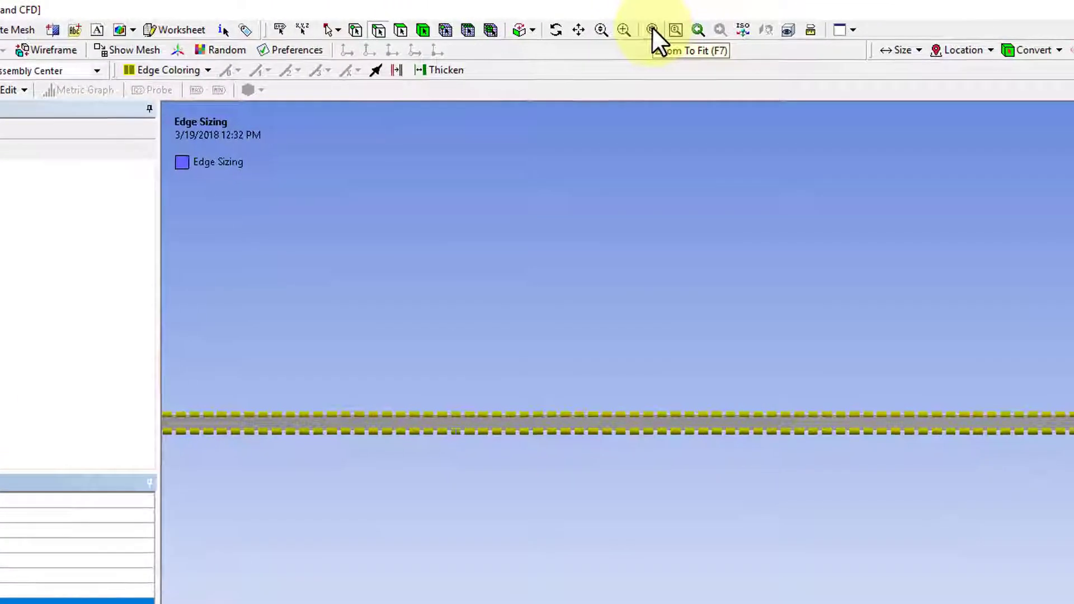
Step: Add a second Sizing control scoped to the two short vertical edges at opposite ends of the channel
{"action": "left_click", "coordinate": [652, 29]}
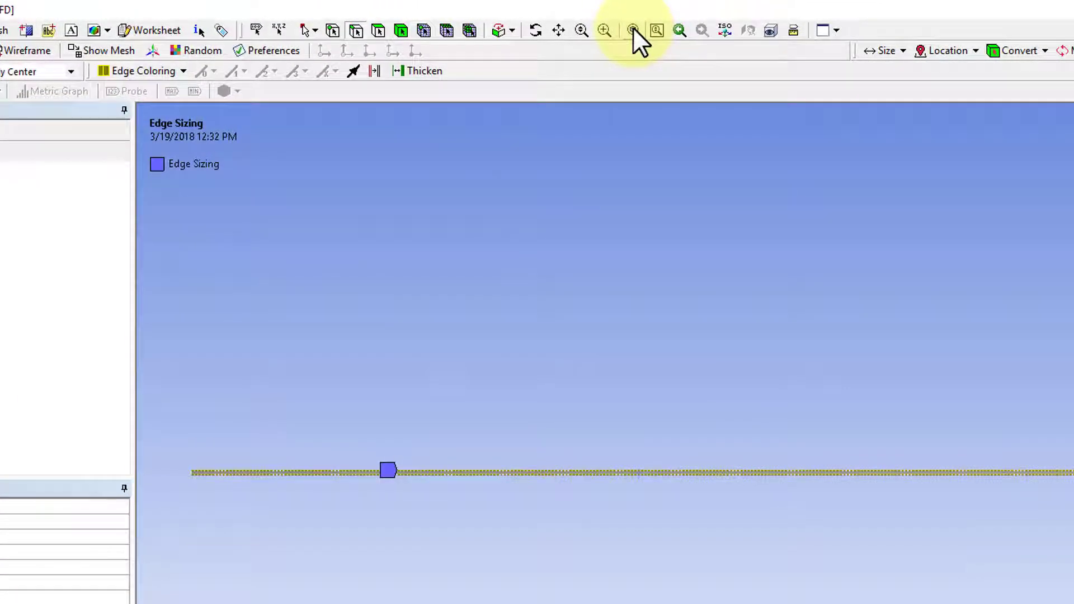
{"action": "right_click_drag", "start_coordinate": [172, 435], "coordinate": [286, 539]}
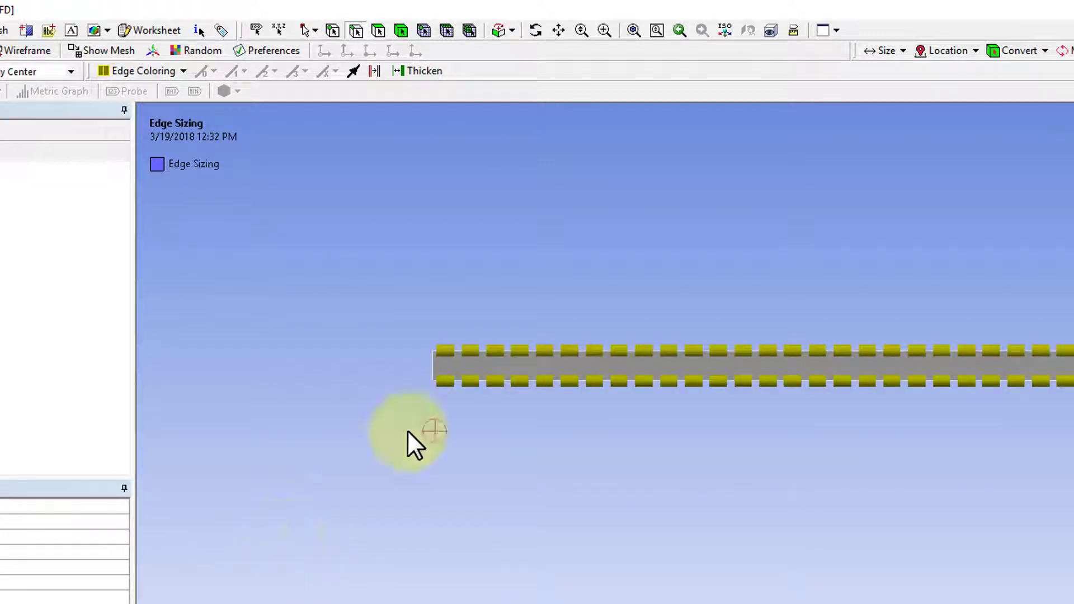
{"action": "left_click", "coordinate": [434, 369]}
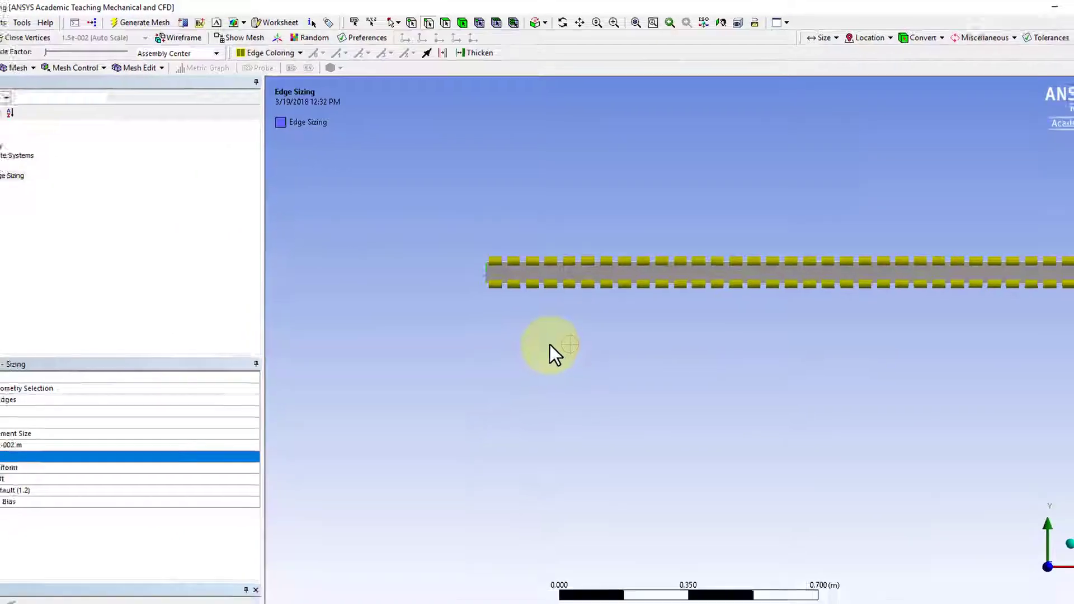
{"action": "left_click", "coordinate": [636, 20]}
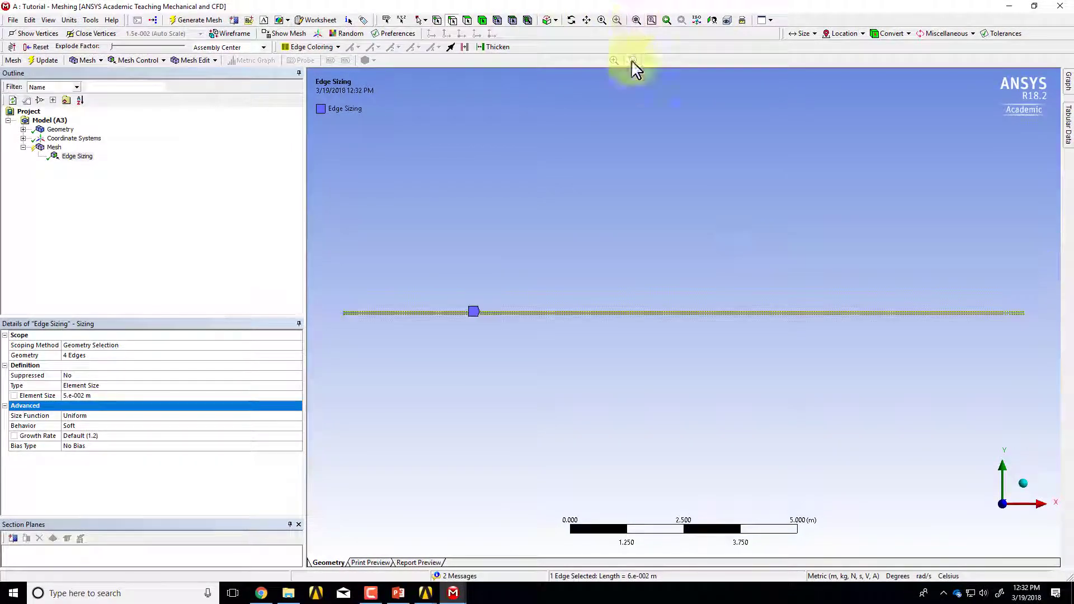
{"action": "right_click_drag", "start_coordinate": [1005, 291], "coordinate": [1048, 342]}
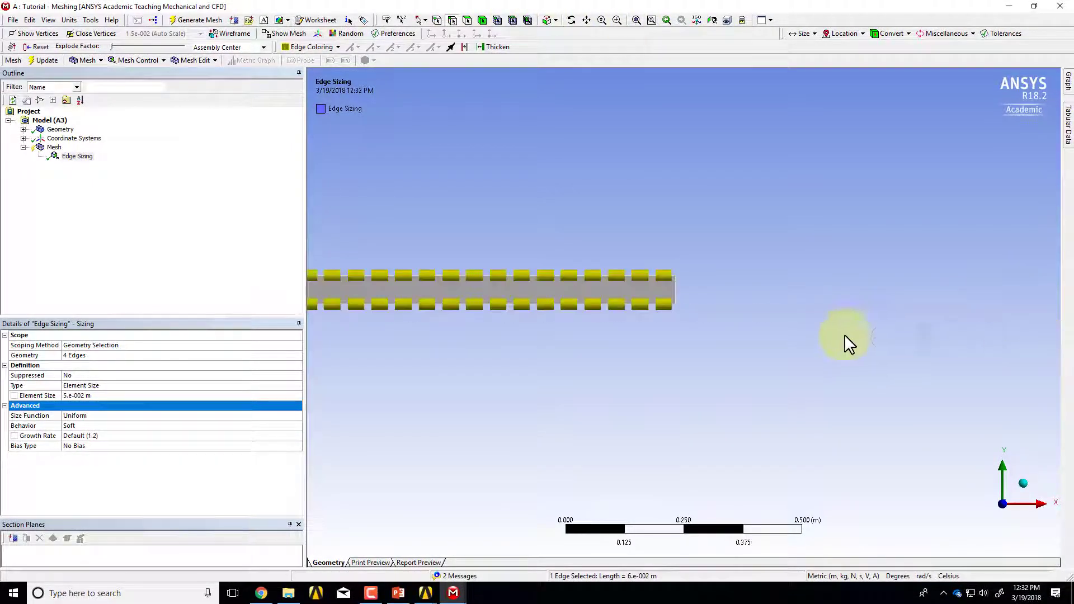
{"action": "left_click", "coordinate": [676, 292], "text": "ctrl"}
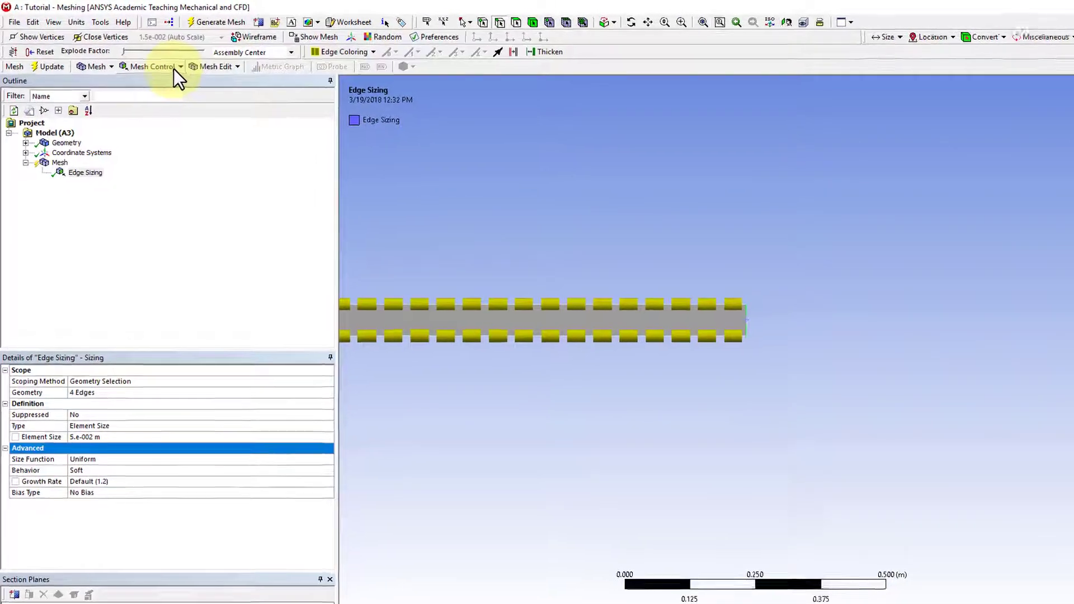
{"action": "left_click", "coordinate": [181, 67]}
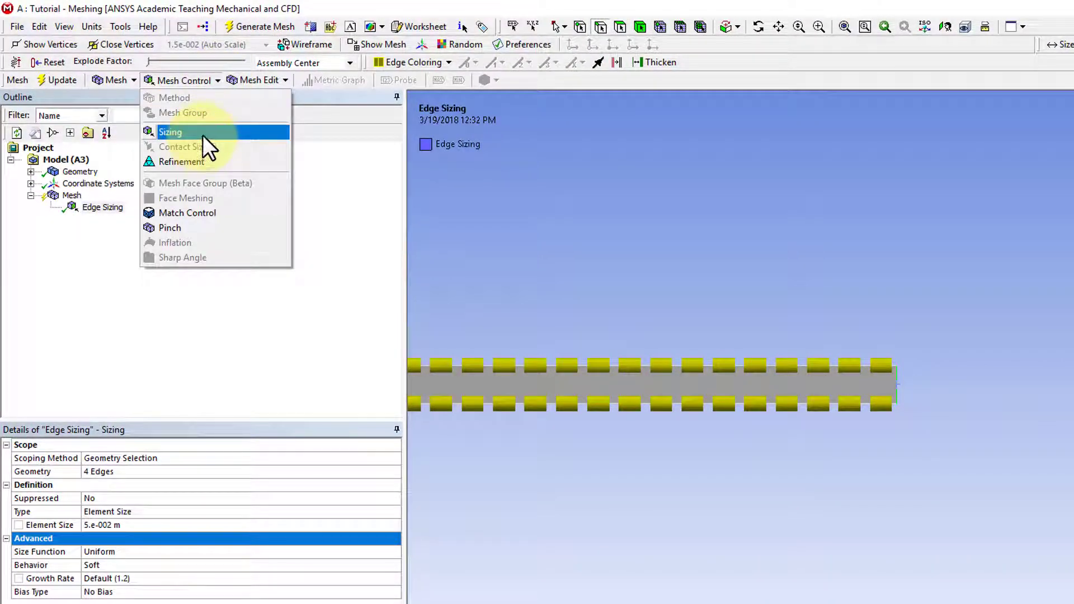
{"action": "left_click", "coordinate": [203, 135]}
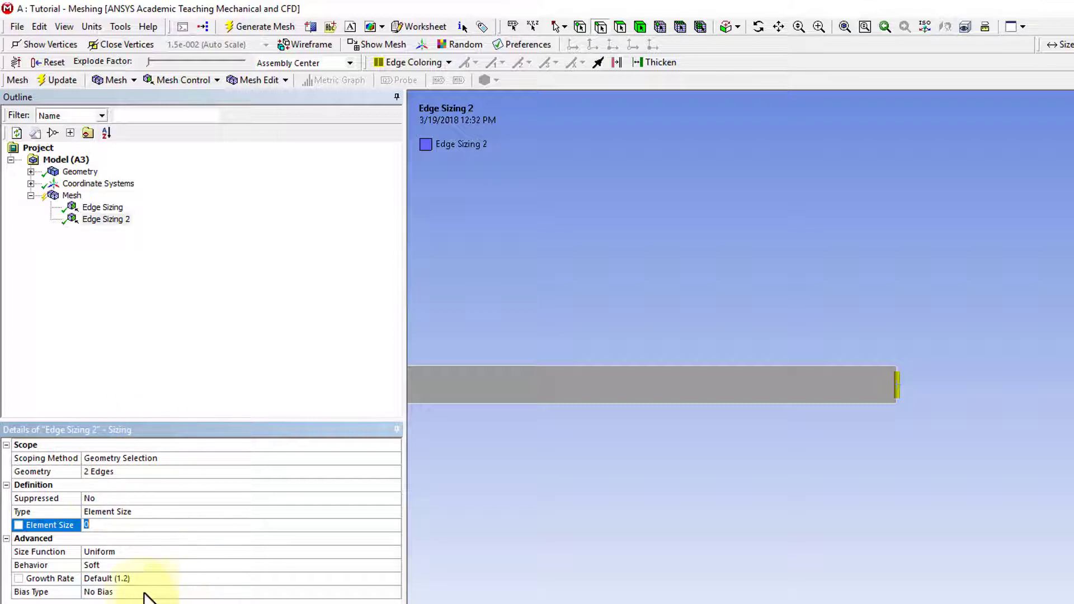
Step: Set the second edge sizing's type to Number of Divisions with 30 divisions
{"action": "left_click", "coordinate": [391, 511]}
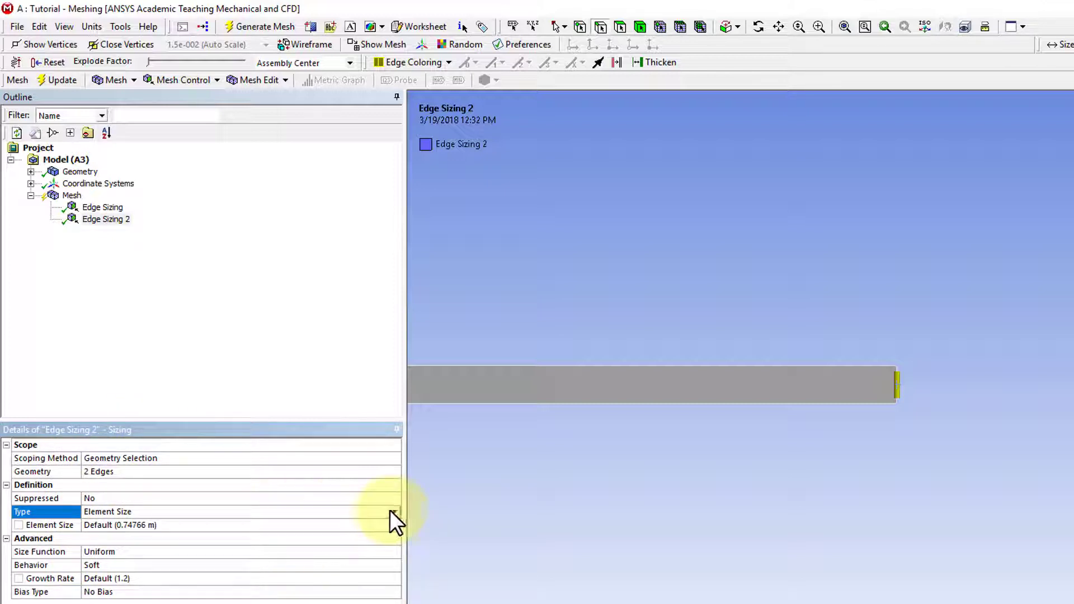
{"action": "left_click", "coordinate": [372, 511]}
{"action": "left_click", "coordinate": [362, 527]}
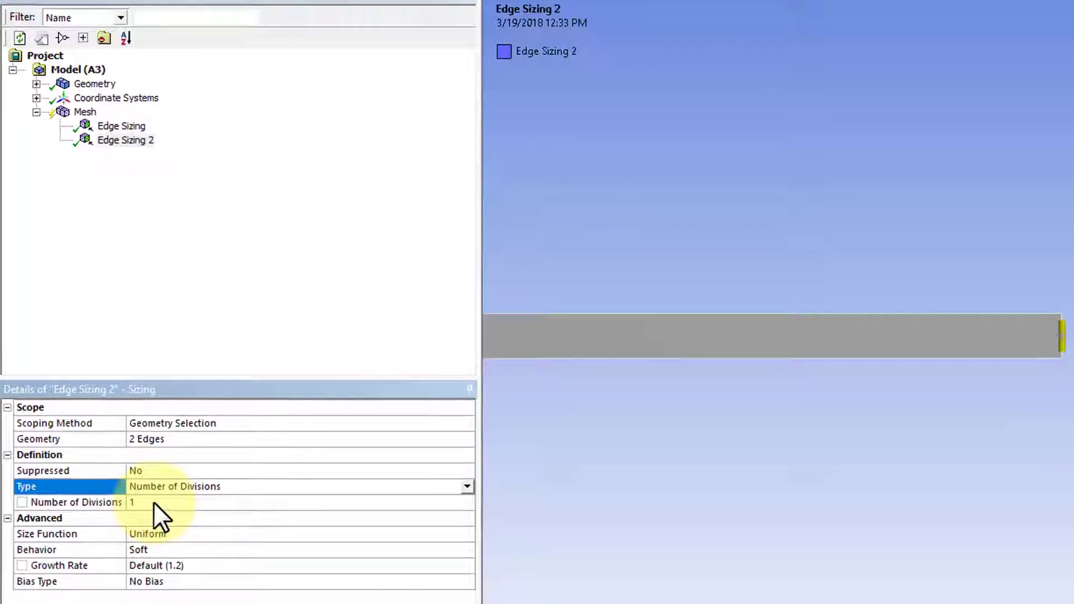
{"action": "left_click", "coordinate": [140, 519]}
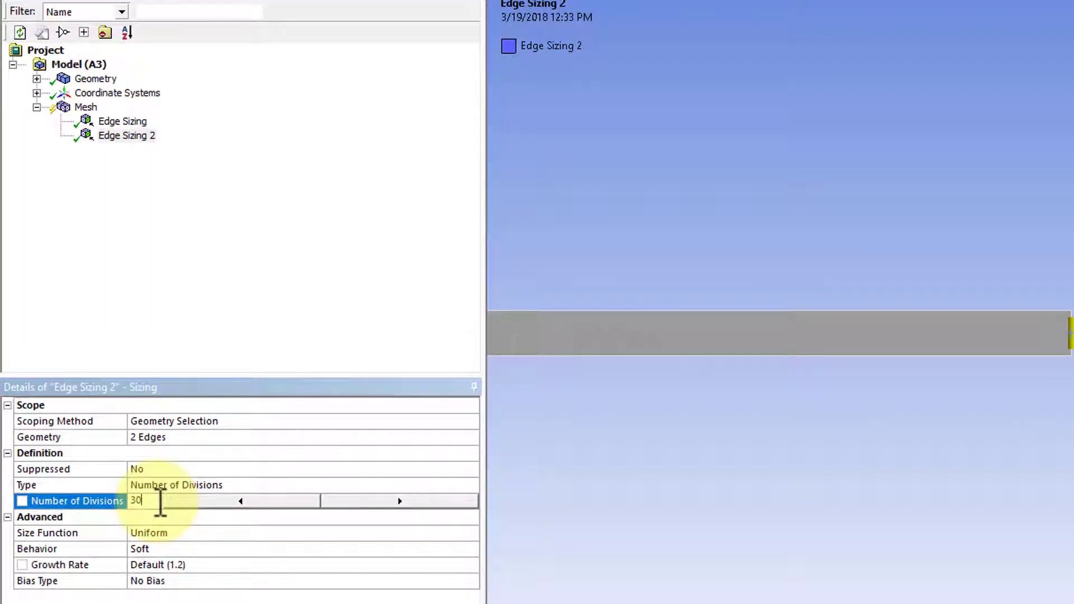
{"action": "key", "text": "Return"}
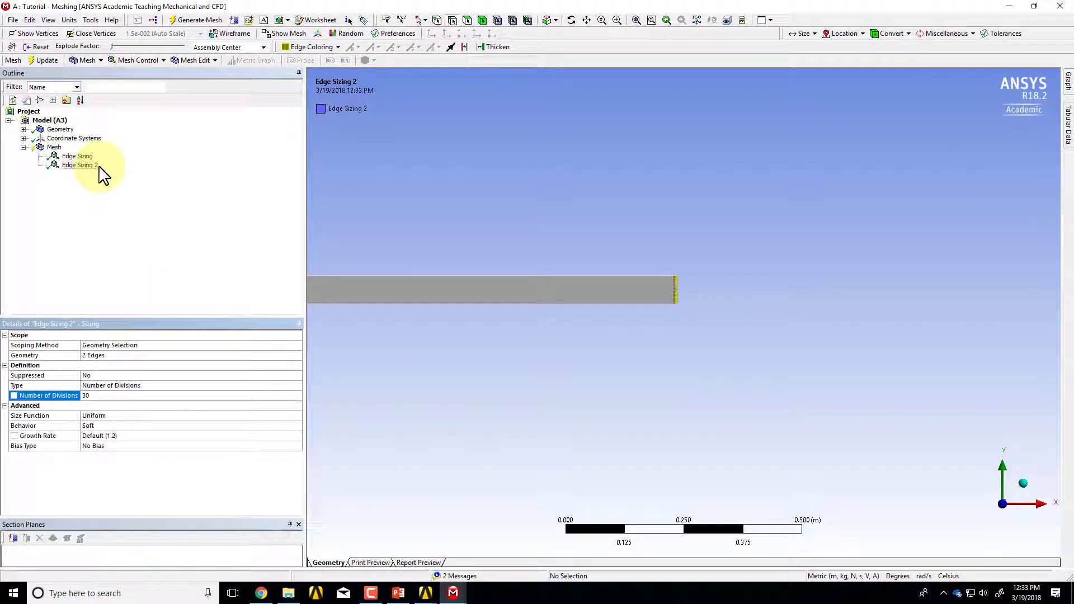
Step: Update the mesh with both edge sizings and display the generated mesh
{"action": "left_click", "coordinate": [47, 60]}
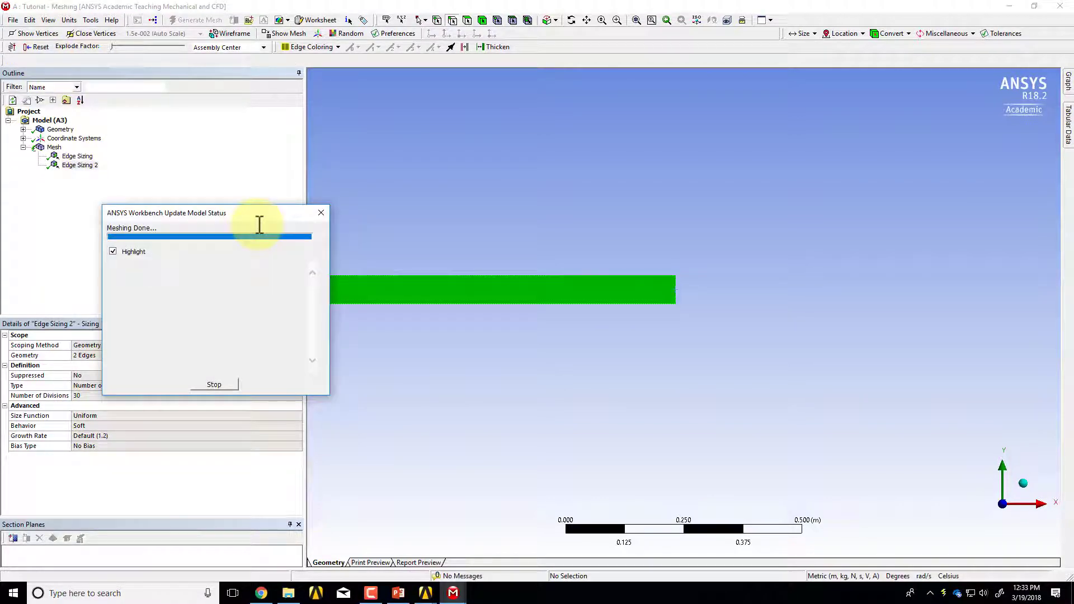
{"action": "left_click", "coordinate": [54, 148]}
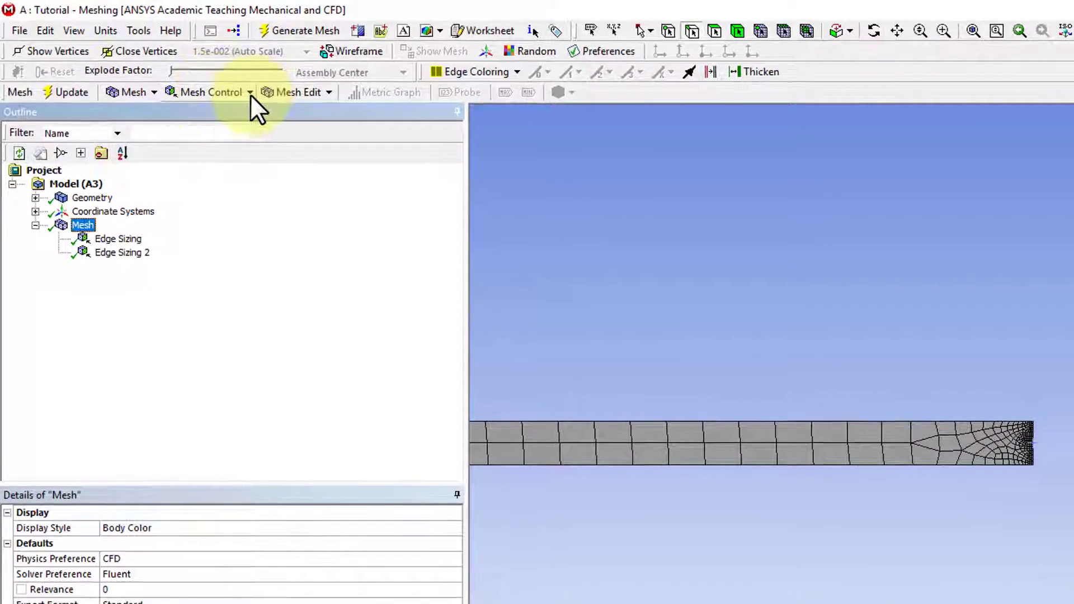
Step: Add a Face Meshing control scoped to the channel face, then update and display the mesh
{"action": "left_click", "coordinate": [250, 94]}
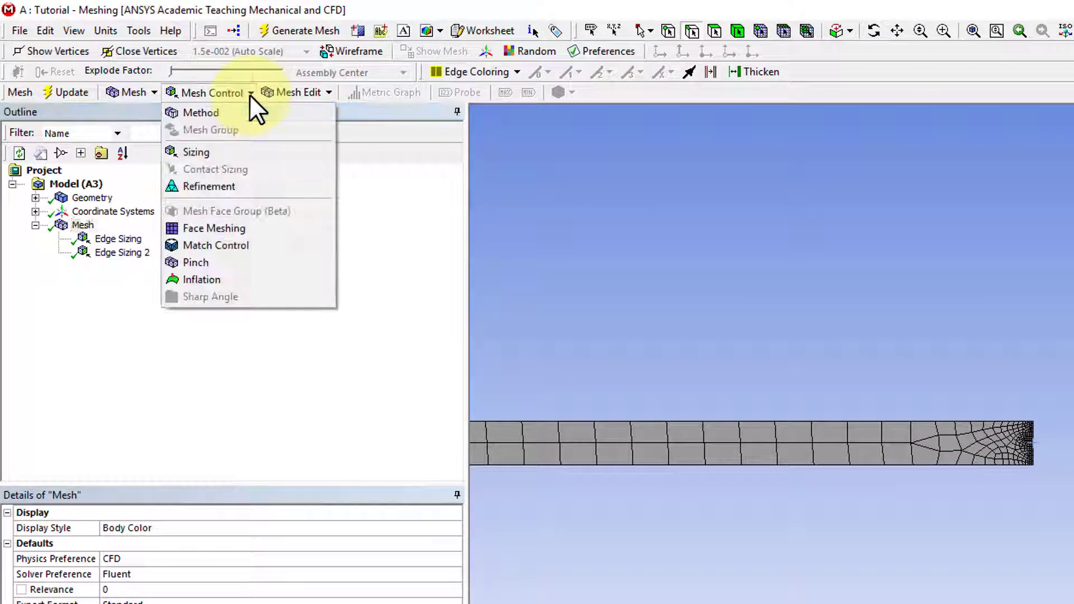
{"action": "left_click", "coordinate": [226, 230]}
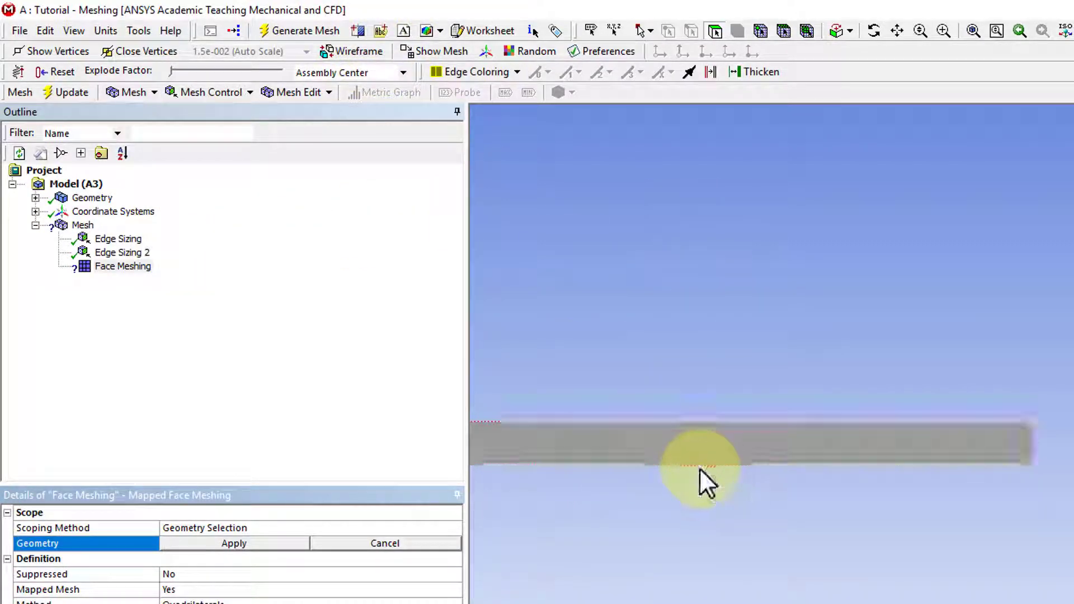
{"action": "left_click", "coordinate": [697, 442]}
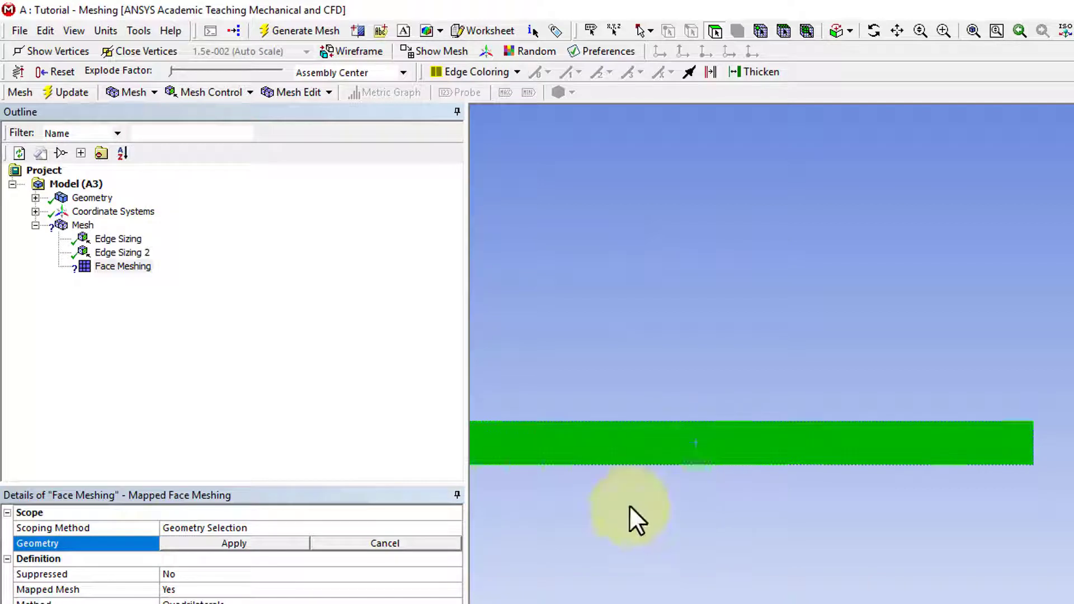
{"action": "left_click", "coordinate": [225, 542]}
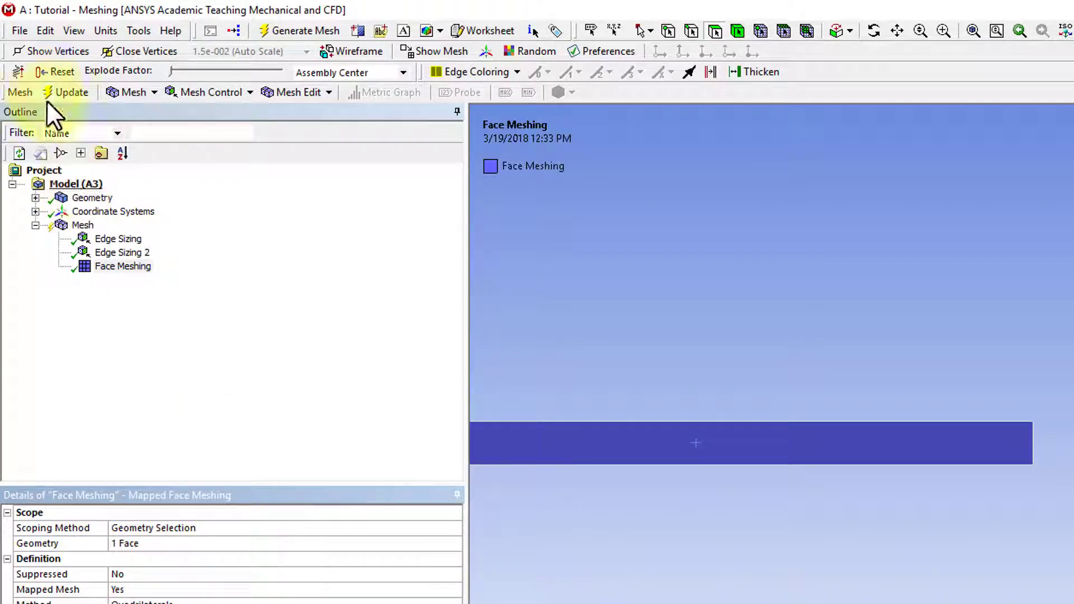
{"action": "left_click", "coordinate": [73, 92]}
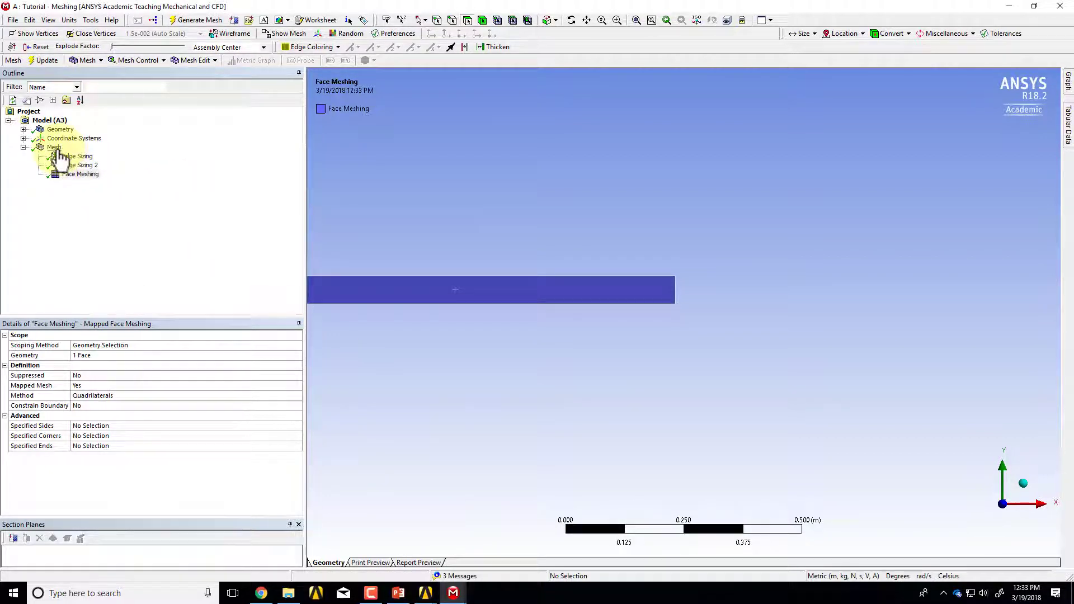
{"action": "left_click", "coordinate": [55, 148]}
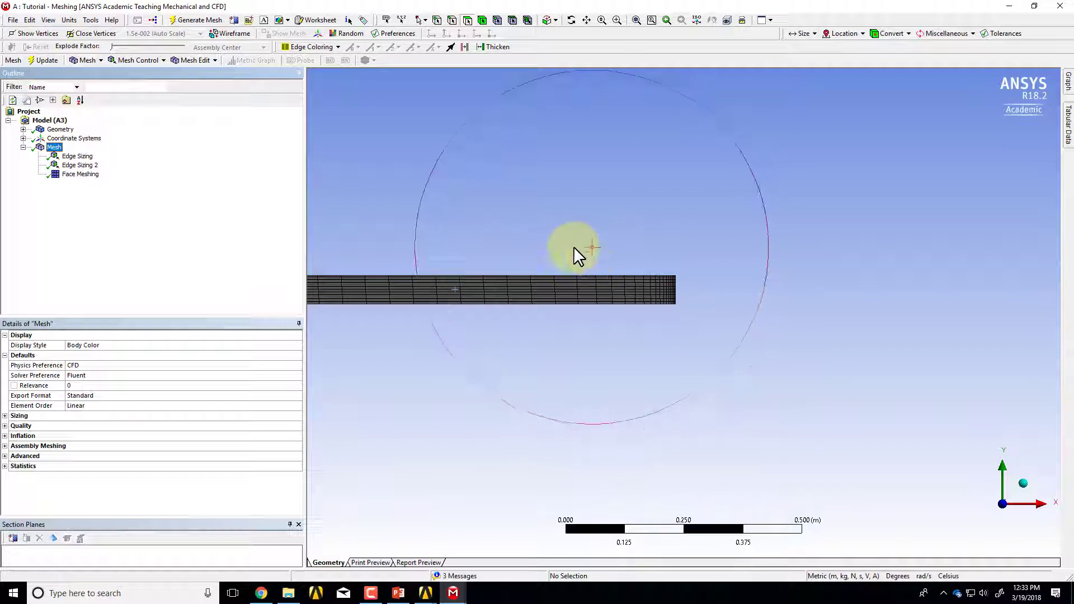
Step: Examine the mapped mesh up close at the channel's end and along its length, in front and isometric views
{"action": "left_click_drag", "start_coordinate": [572, 250], "coordinate": [702, 324]}
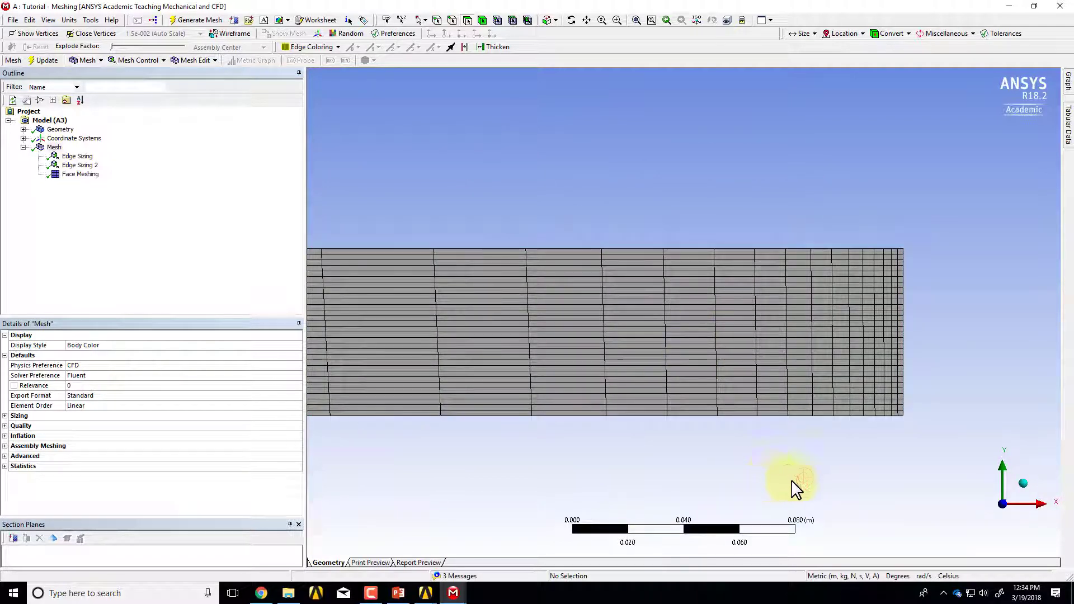
{"action": "left_click", "coordinate": [1024, 485]}
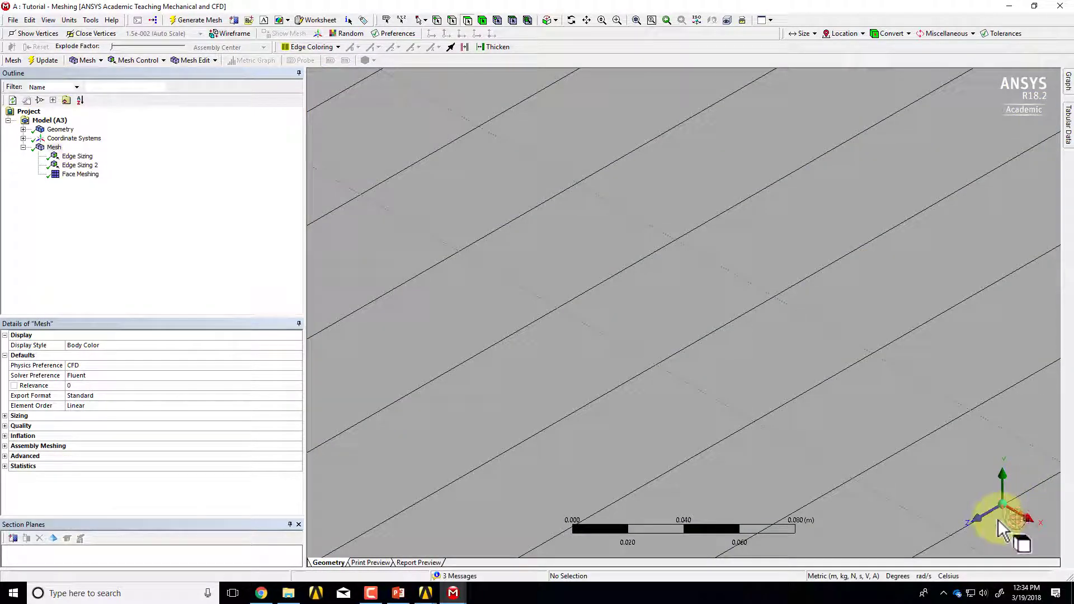
{"action": "left_click", "coordinate": [636, 20]}
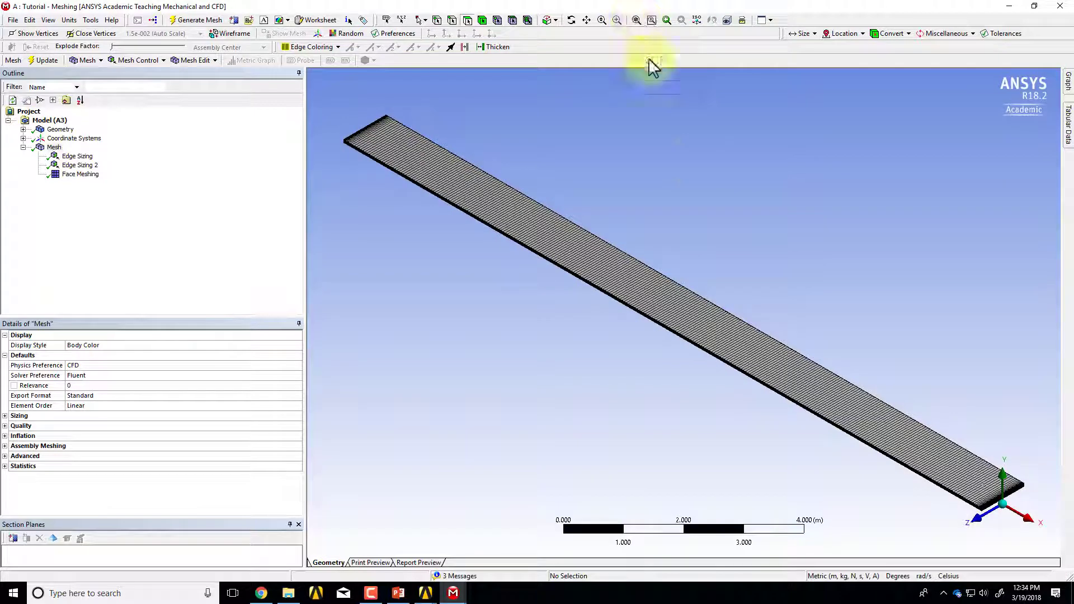
{"action": "left_click", "coordinate": [977, 522]}
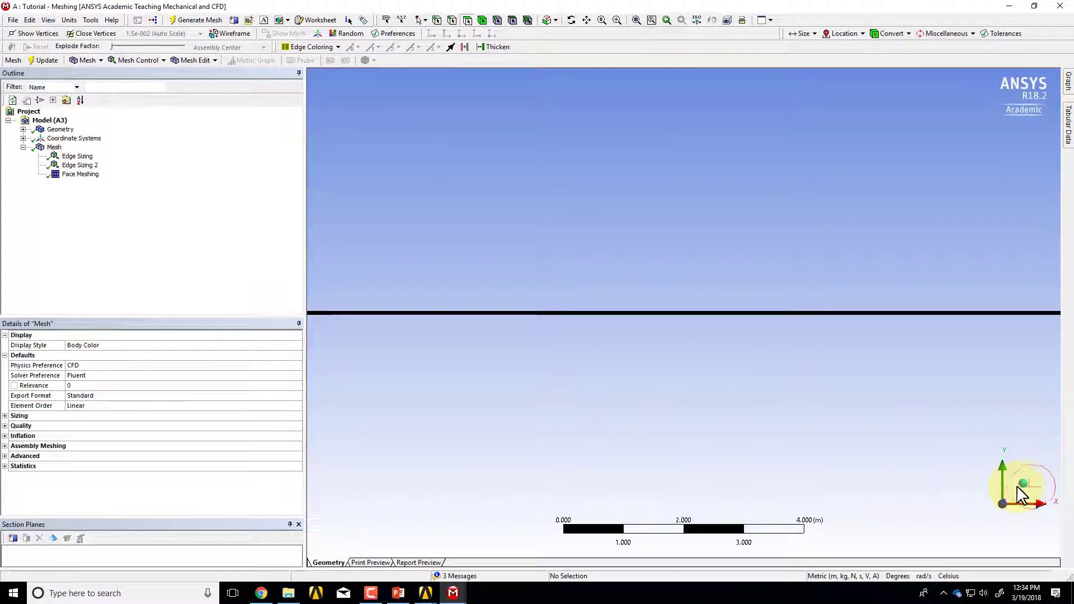
{"action": "left_click", "coordinate": [1028, 492]}
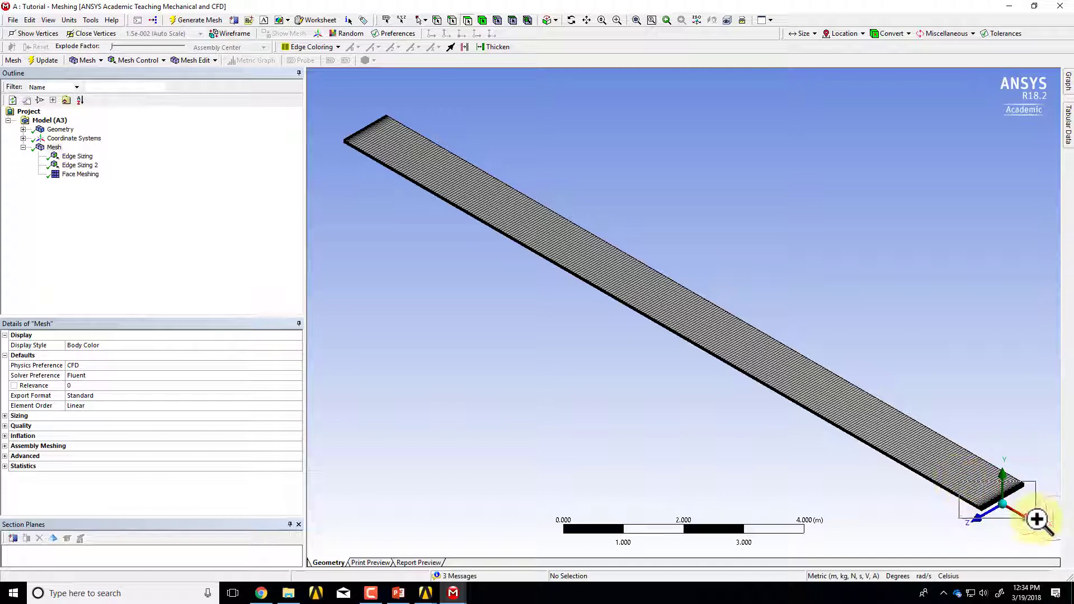
{"action": "scroll", "coordinate": [966, 506], "scroll_direction": "up", "scroll_amount": 5}
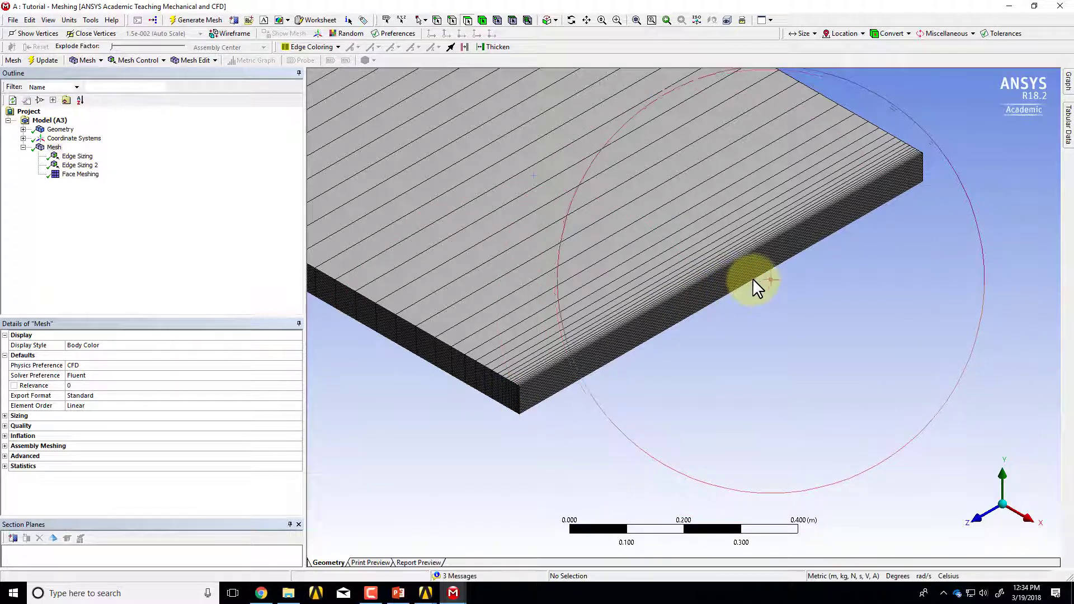
{"action": "left_click", "coordinate": [975, 522]}
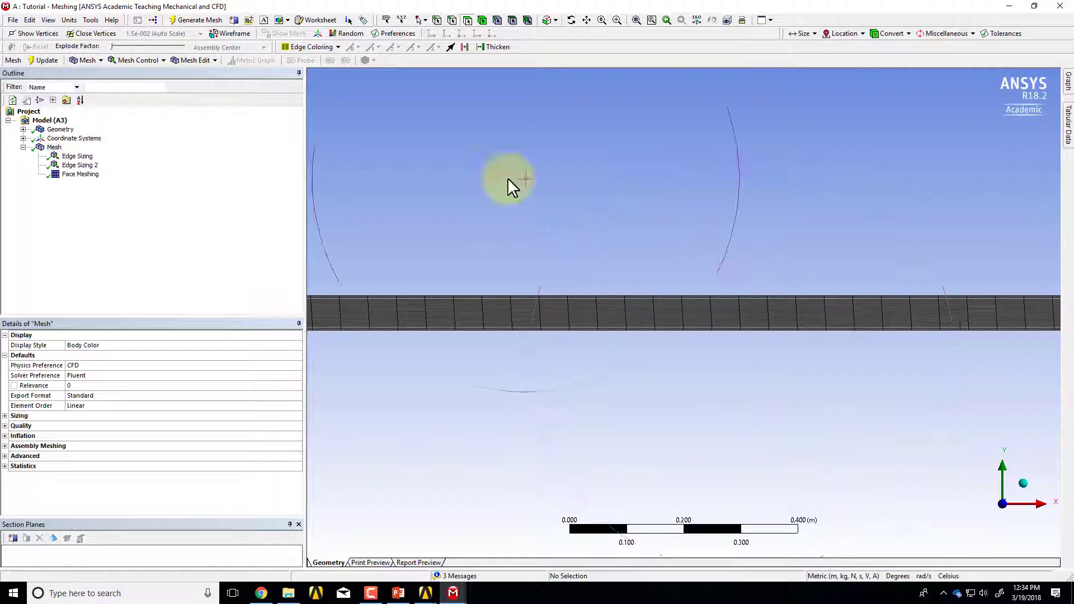
{"action": "scroll", "coordinate": [518, 184], "scroll_direction": "down", "scroll_amount": 1}
{"action": "scroll", "coordinate": [519, 182], "scroll_direction": "down", "scroll_amount": 2}
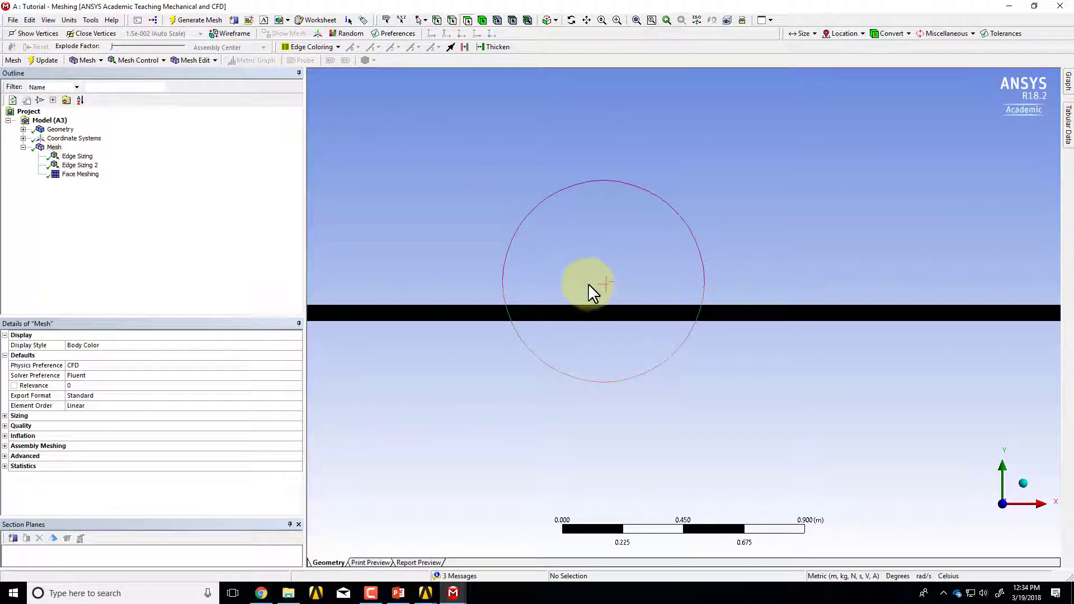
{"action": "scroll", "coordinate": [610, 317], "scroll_direction": "up", "scroll_amount": 9}
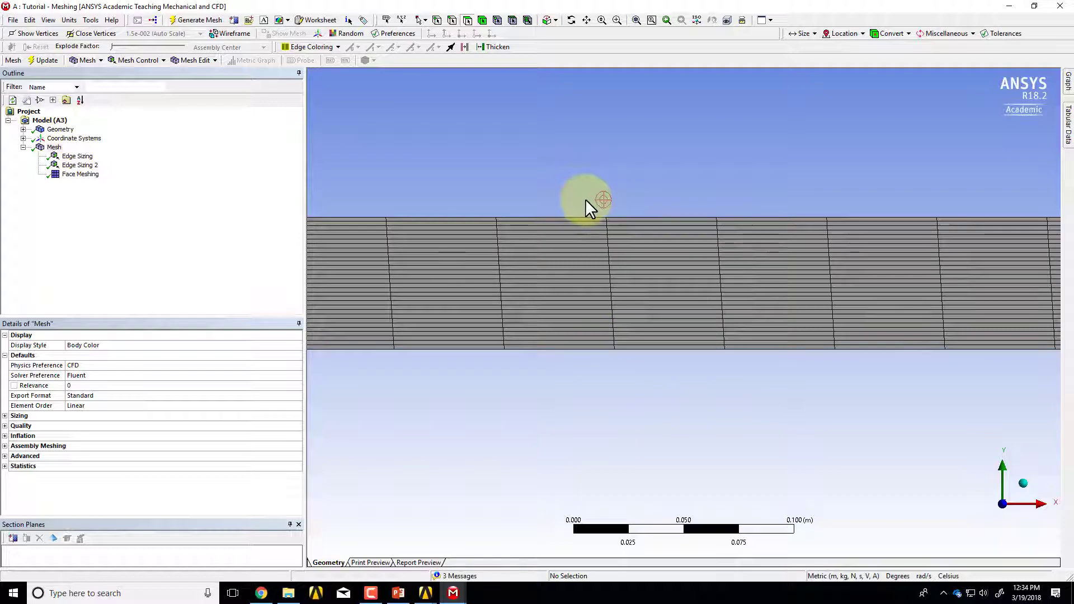
{"action": "key", "text": "ctrl+b"}
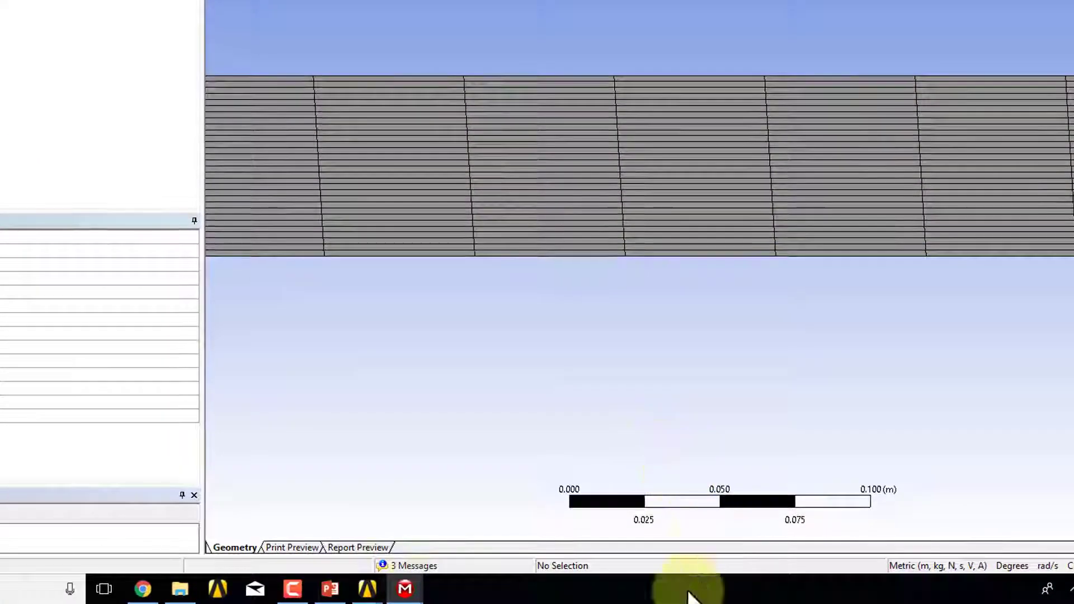
Step: Open the meshing messages and read the full warning about the defeaturing tolerance
{"action": "left_click", "coordinate": [432, 566]}
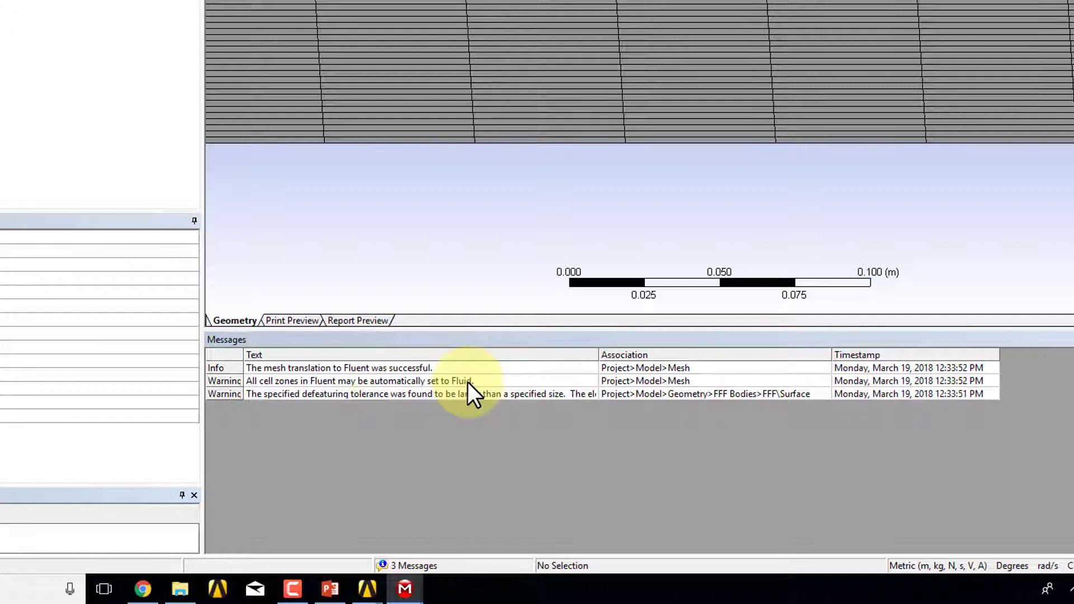
{"action": "double_click", "coordinate": [307, 395]}
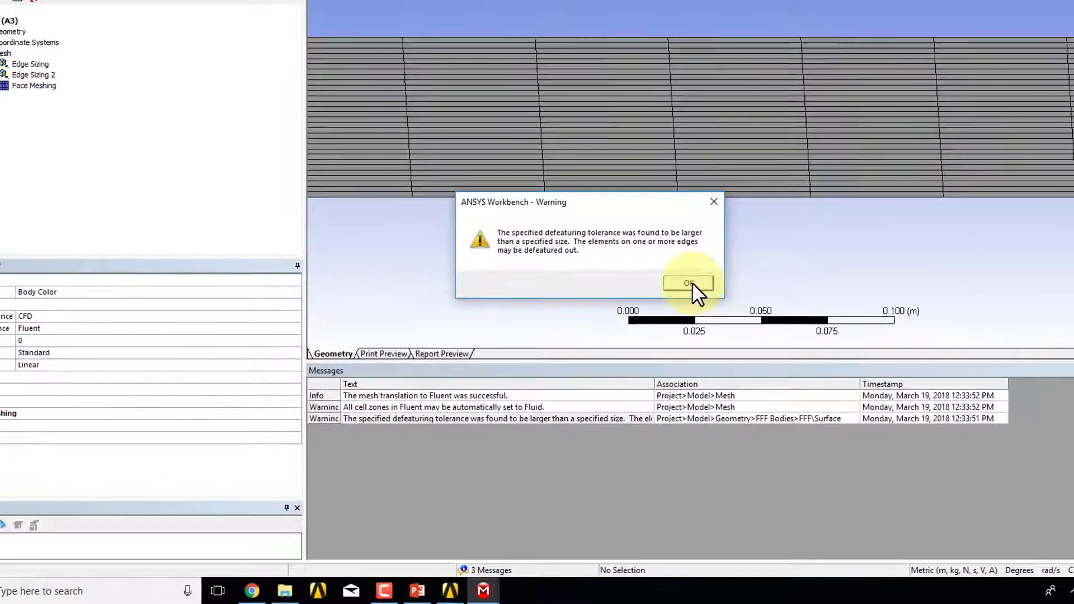
{"action": "left_click", "coordinate": [641, 242]}
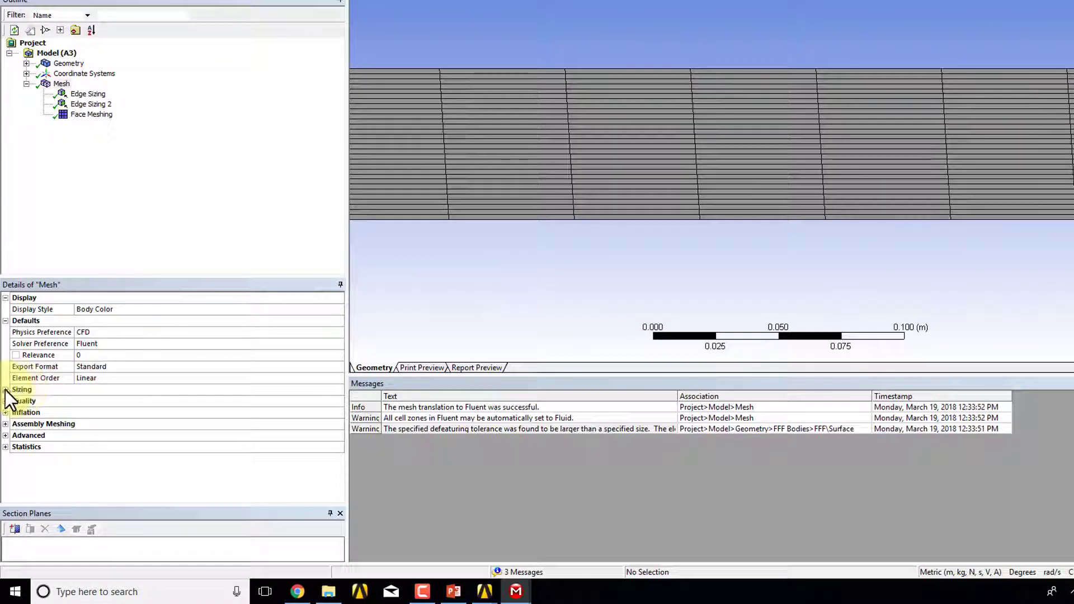
Step: Set the mesh's Size Function to Adaptive and update the mesh
{"action": "left_click", "coordinate": [5, 389]}
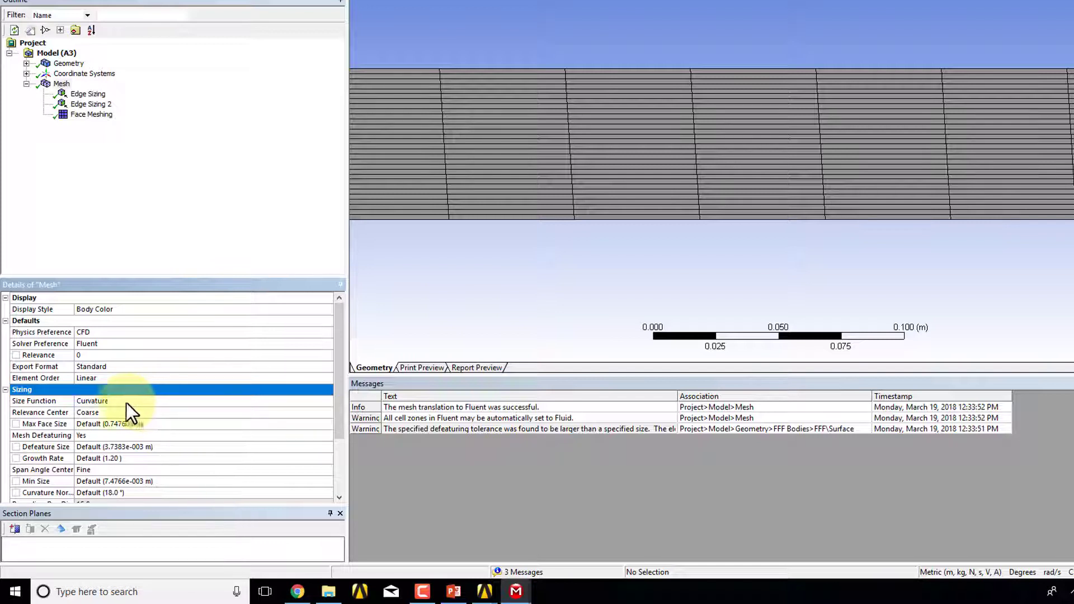
{"action": "left_click", "coordinate": [290, 401]}
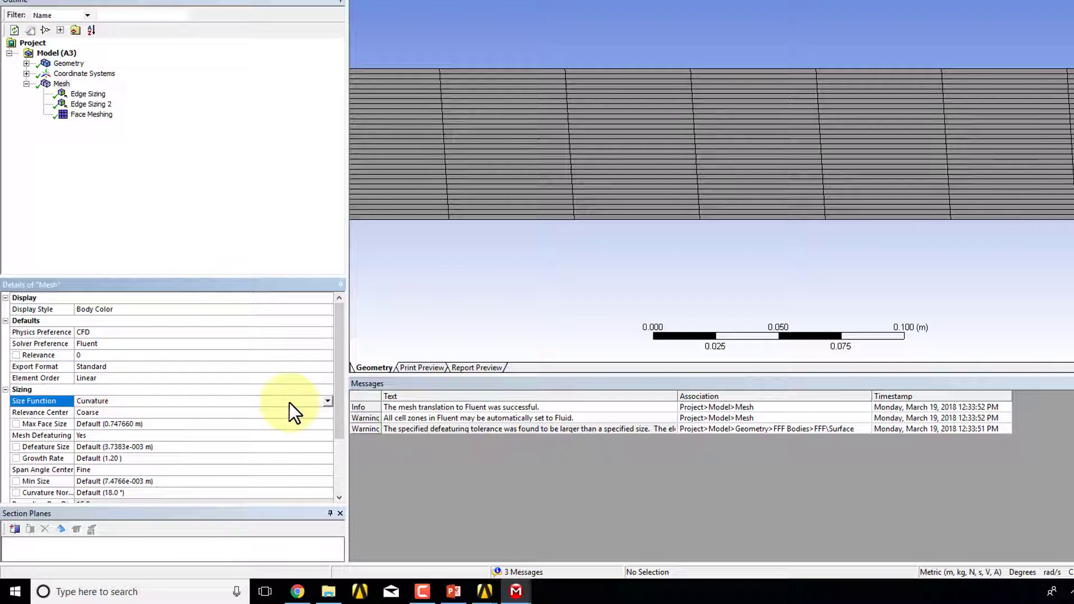
{"action": "left_click", "coordinate": [328, 401]}
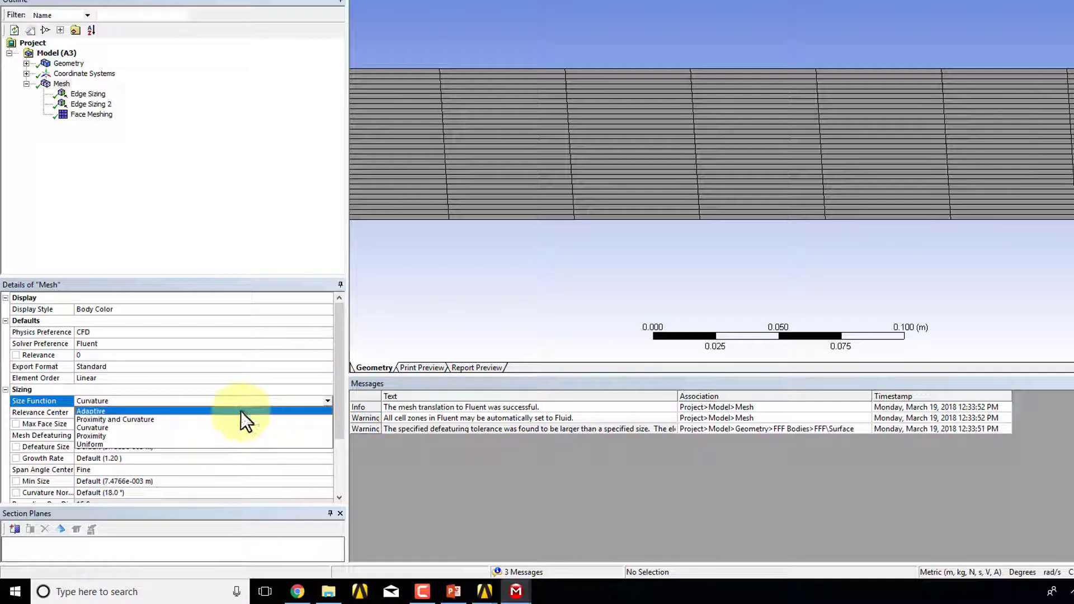
{"action": "left_click", "coordinate": [241, 411]}
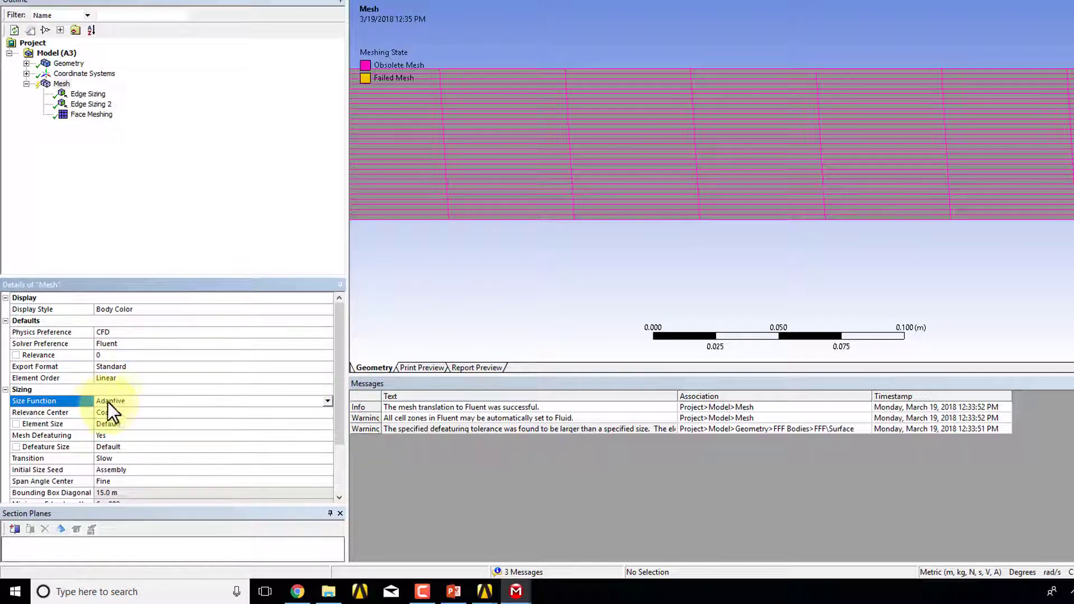
{"action": "left_click", "coordinate": [61, 2]}
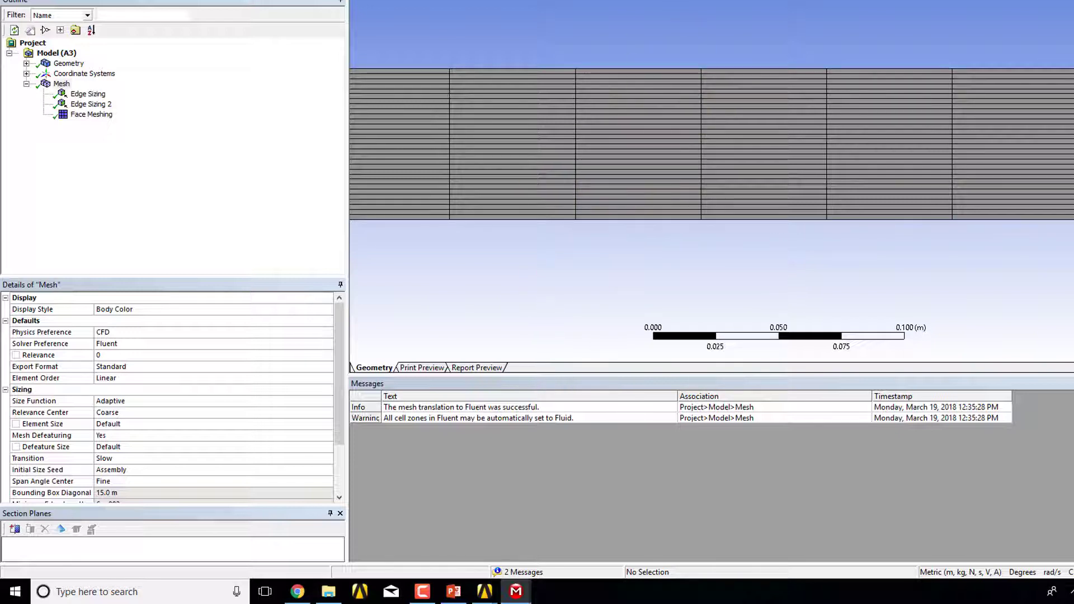
Step: Fit the whole channel in view and check the mesh statistics for nodes and elements
{"action": "key", "text": "F7"}
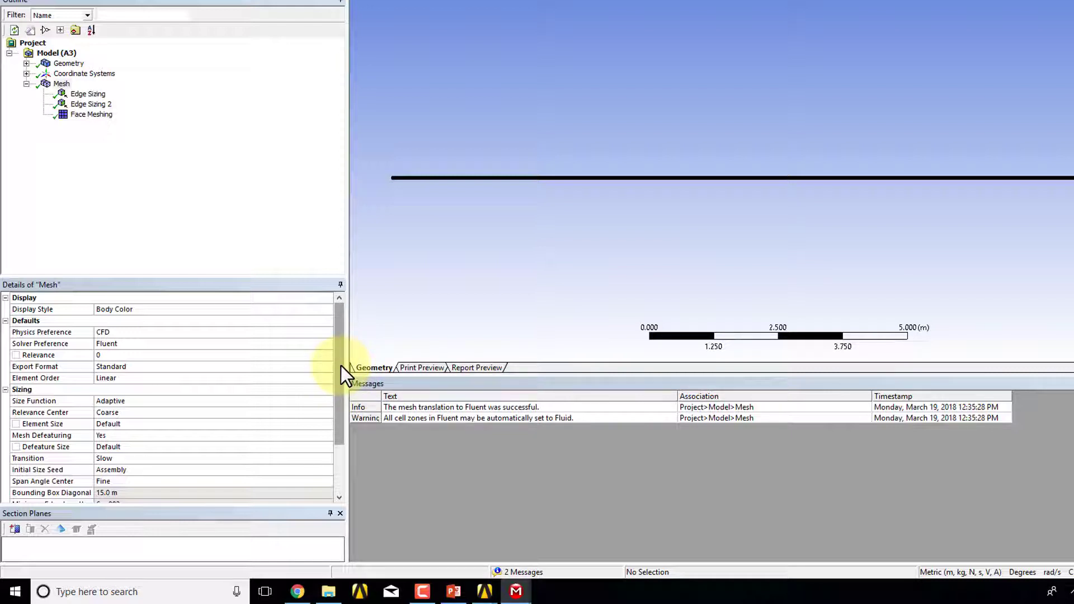
{"action": "scroll", "coordinate": [340, 364], "scroll_direction": "down", "scroll_amount": 2}
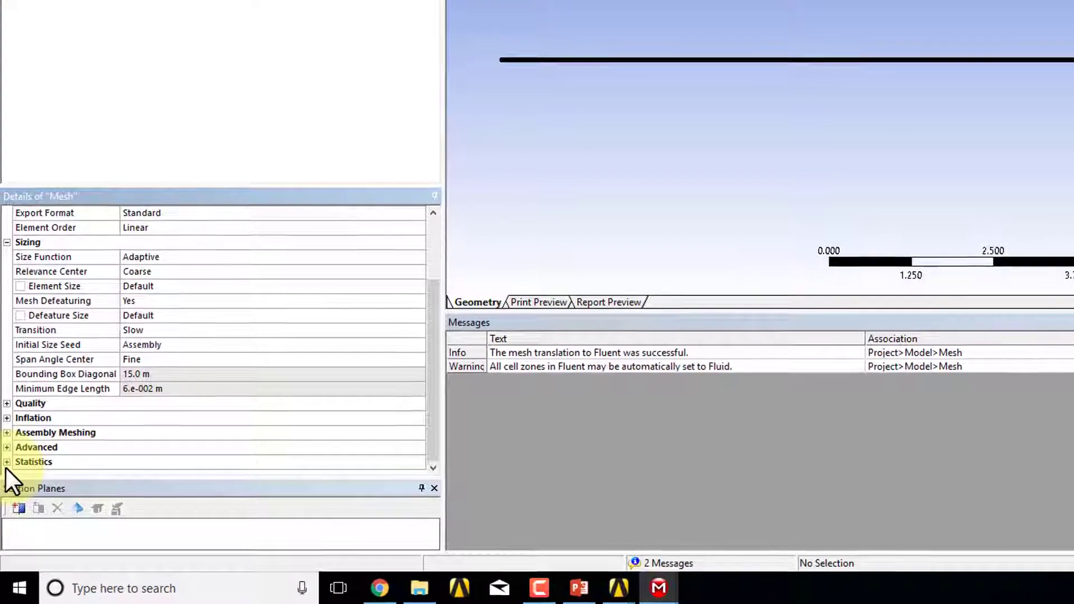
{"action": "left_click", "coordinate": [6, 462]}
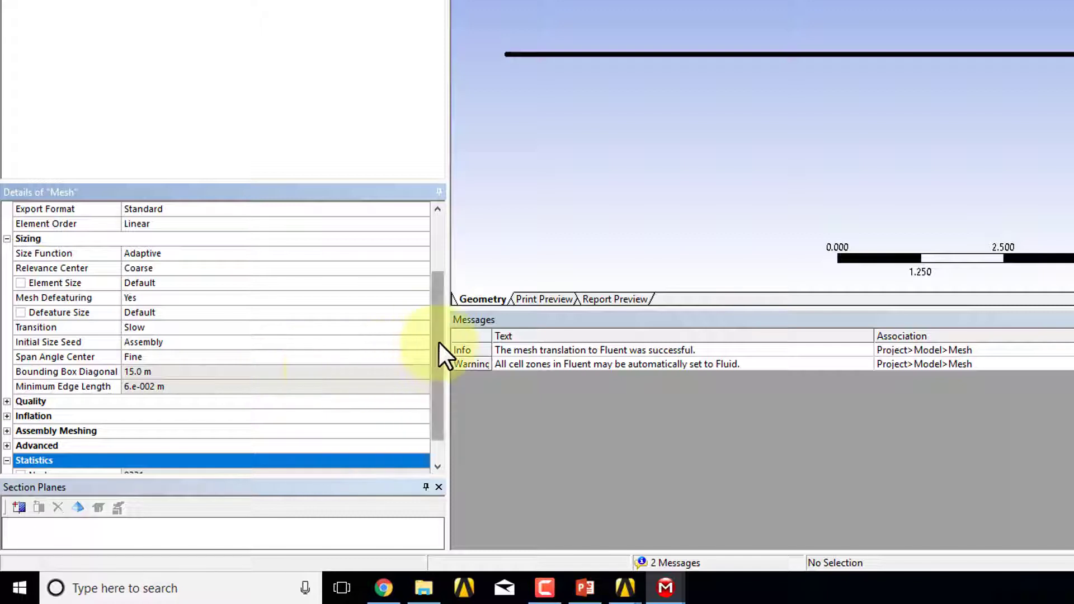
{"action": "scroll", "coordinate": [439, 344], "scroll_direction": "down", "scroll_amount": 1}
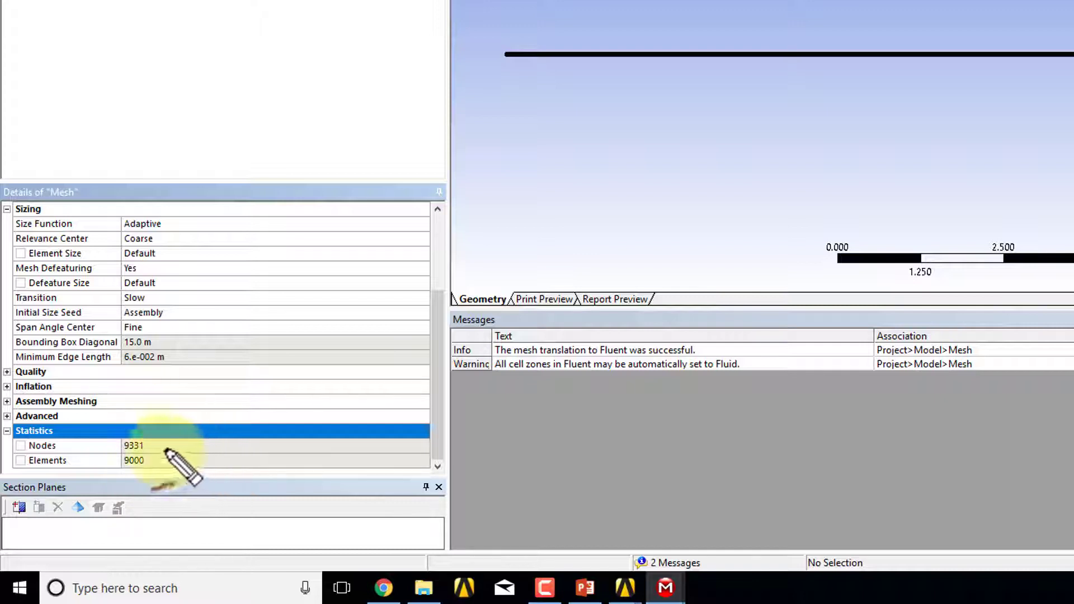
{"action": "left_click_drag", "start_coordinate": [168, 456], "coordinate": [197, 472]}
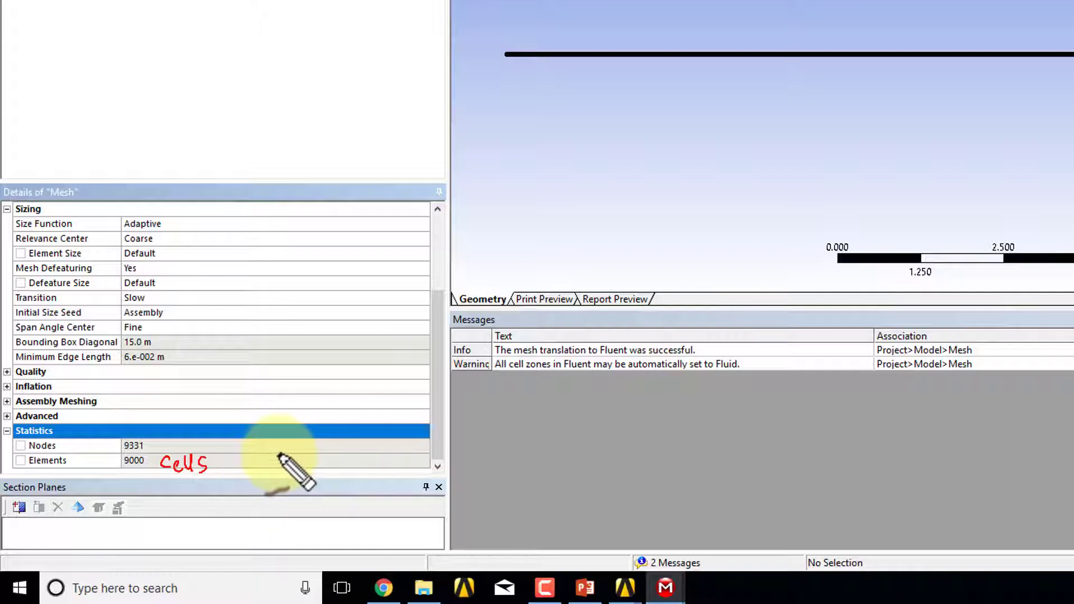
{"action": "mouse_move", "coordinate": [280, 452]}
{"action": "left_mouse_down"}
{"action": "mouse_move", "coordinate": [295, 466]}
{"action": "mouse_move", "coordinate": [287, 480]}
{"action": "mouse_move", "coordinate": [332, 475]}
{"action": "mouse_move", "coordinate": [343, 458]}
{"action": "mouse_move", "coordinate": [393, 457]}
{"action": "left_mouse_up"}
{"action": "mouse_move", "coordinate": [382, 465]}
{"action": "left_mouse_down"}
{"action": "mouse_move", "coordinate": [415, 464]}
{"action": "mouse_move", "coordinate": [408, 476]}
{"action": "left_mouse_up"}
{"action": "left_click_drag", "start_coordinate": [430, 453], "coordinate": [428, 465]}
{"action": "mouse_move", "coordinate": [441, 468]}
{"action": "left_mouse_down"}
{"action": "mouse_move", "coordinate": [438, 479]}
{"action": "mouse_move", "coordinate": [454, 456]}
{"action": "mouse_move", "coordinate": [484, 455]}
{"action": "left_mouse_up"}
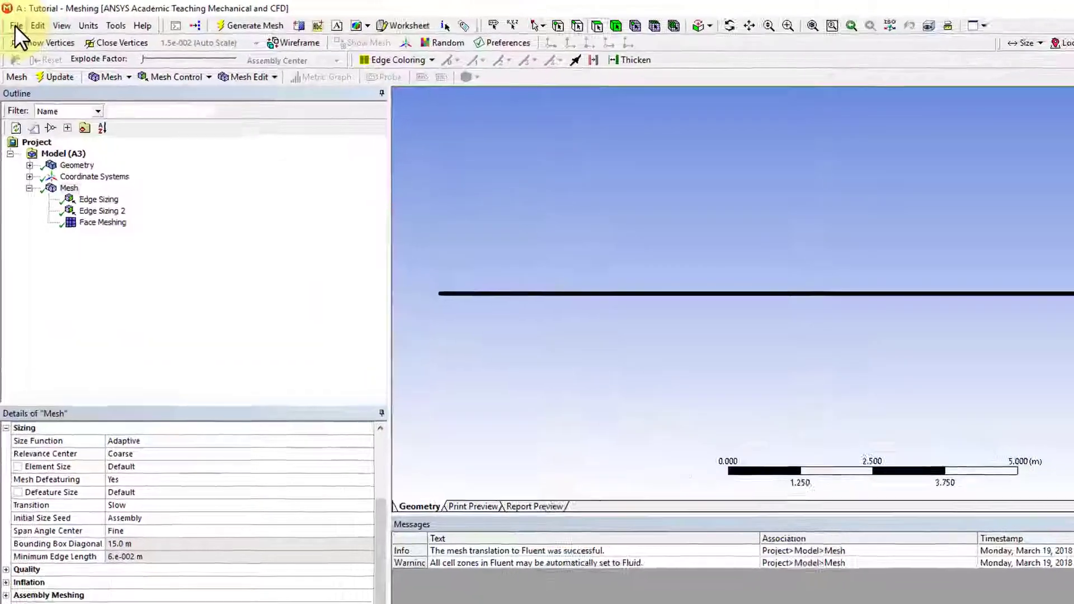
Step: Save the project with the completed mesh
{"action": "left_click", "coordinate": [14, 21]}
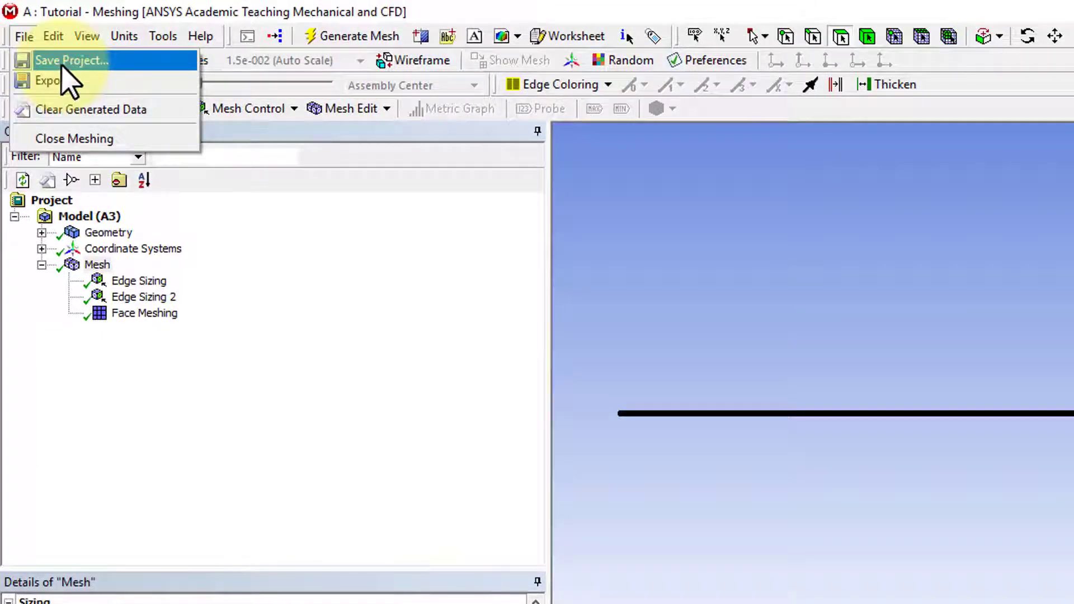
{"action": "left_click", "coordinate": [63, 61]}
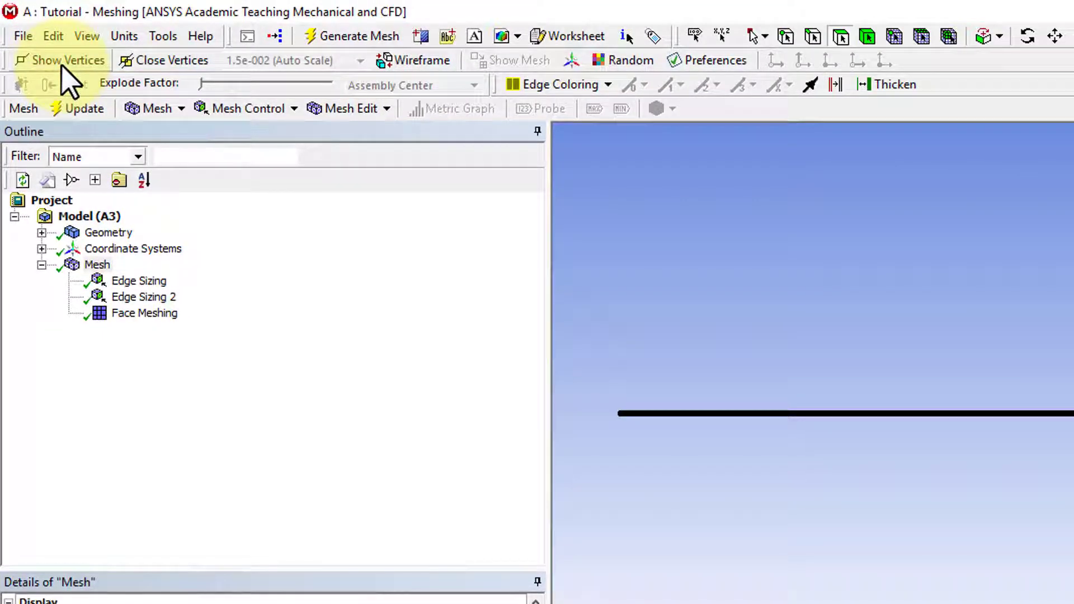